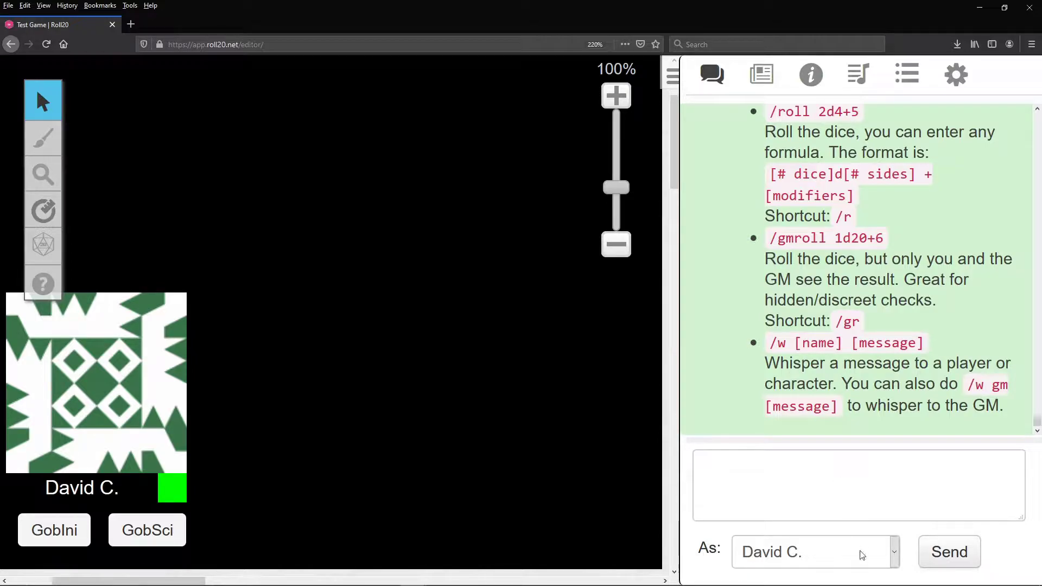
Set the chat speaker to the character Barfy and send the message "Hi!".
left_click(897, 547)
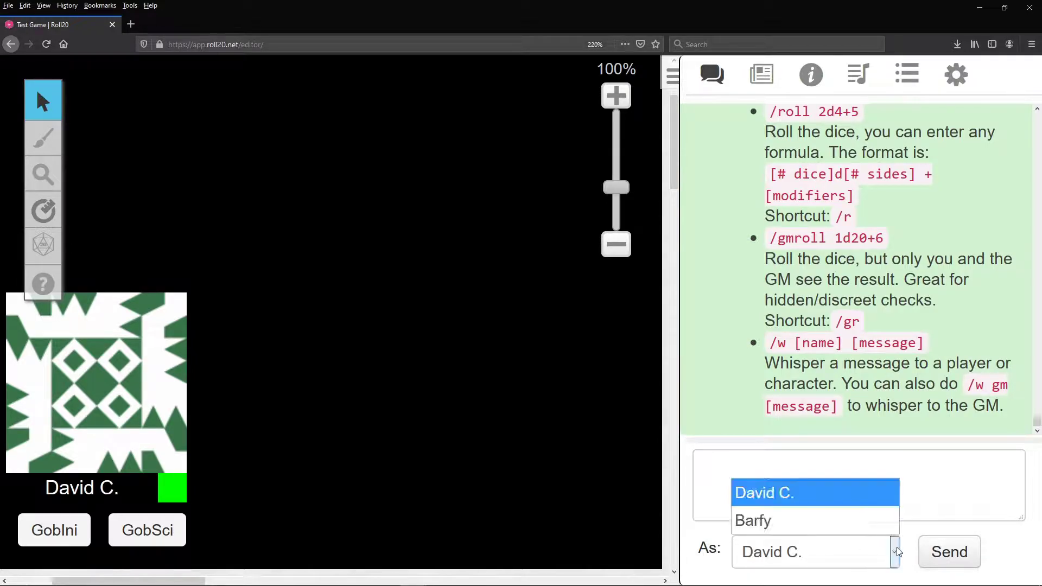
left_click(858, 524)
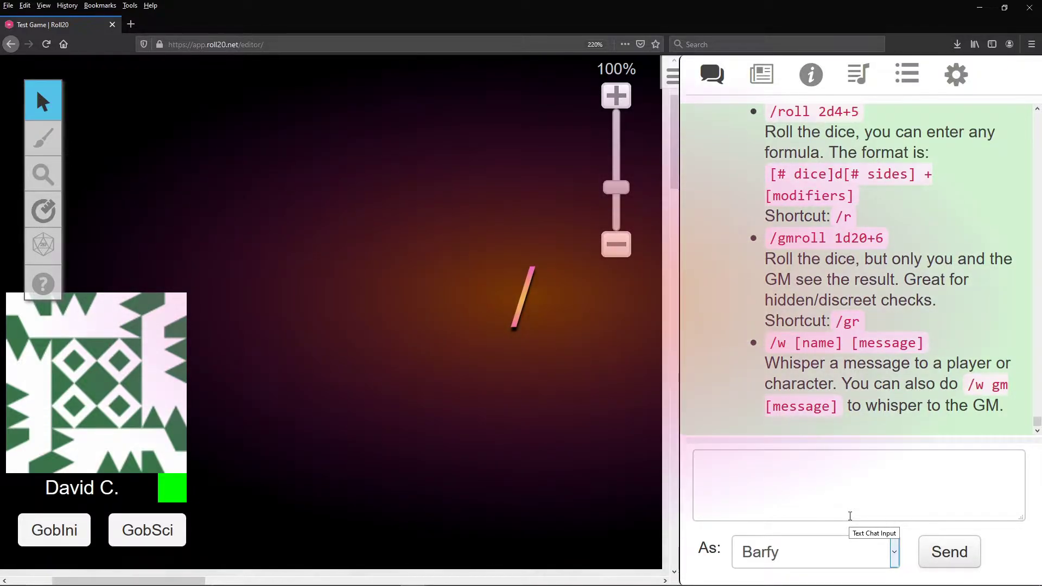
left_click(837, 484)
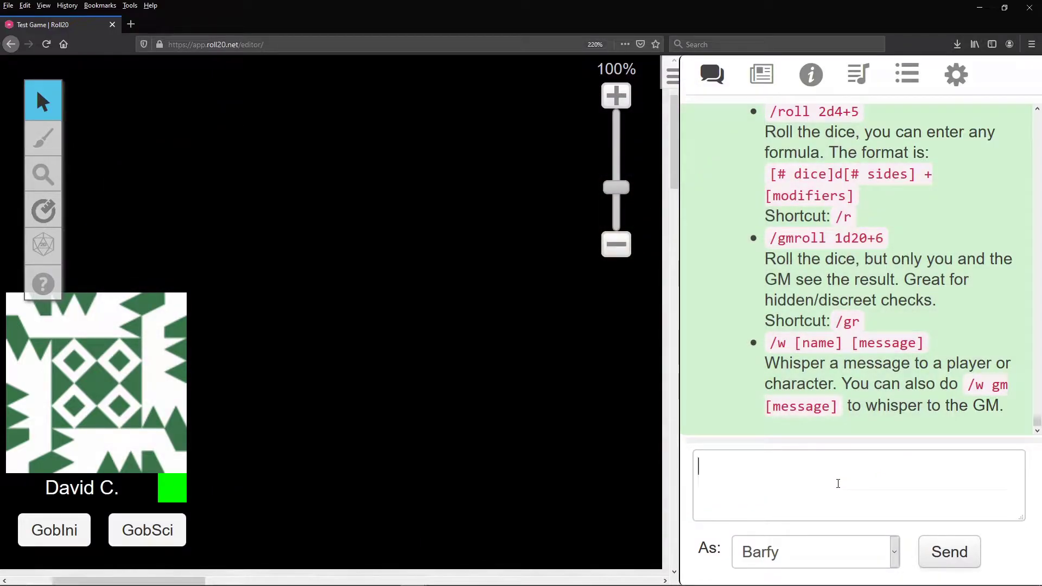
type("Hi!")
key("Return")
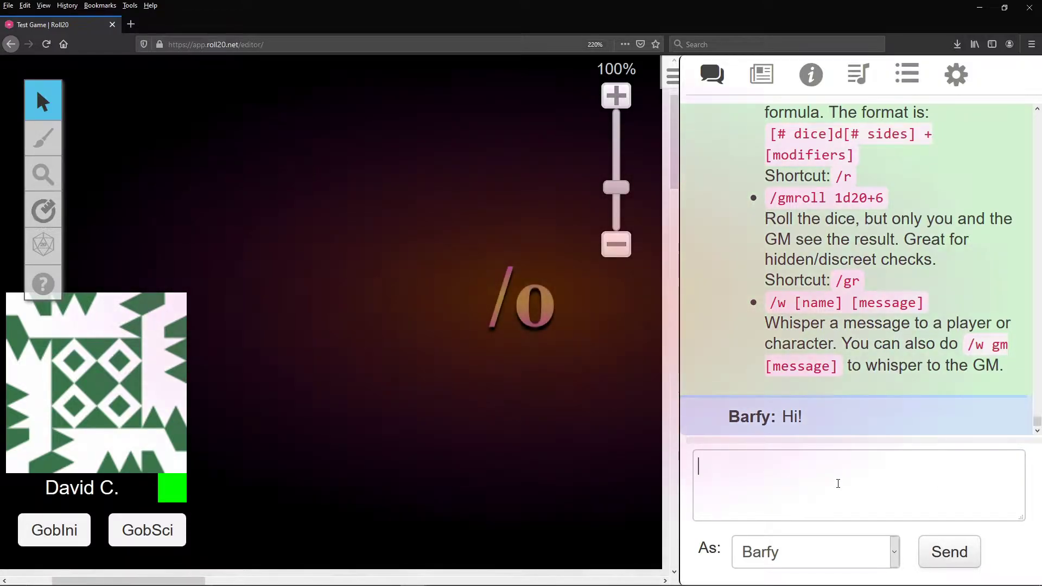
Send "Hi!" as an out-of-character chat message using the /o command.
type("/o")
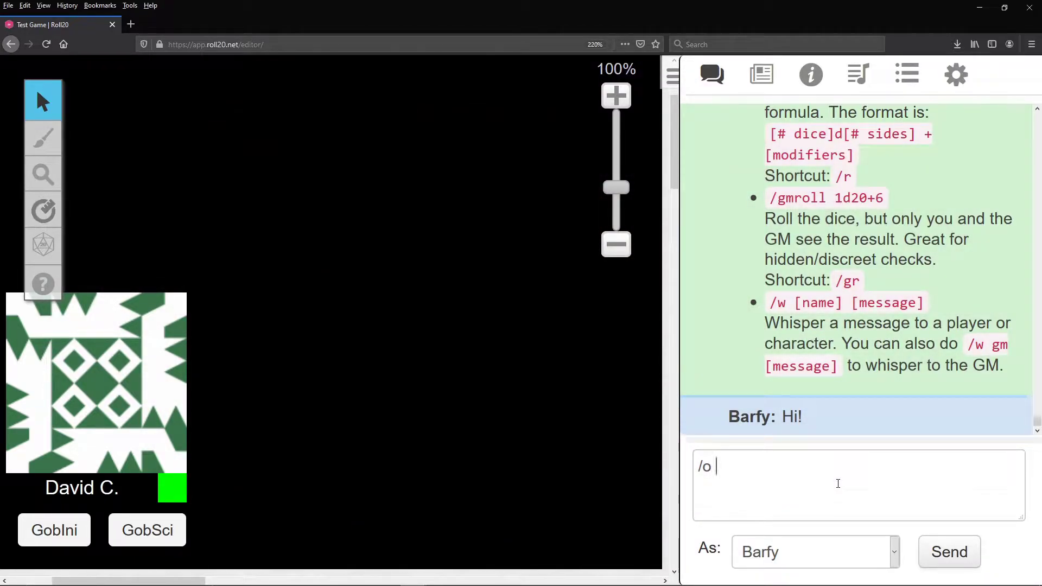
type("Hi!")
key("Return")
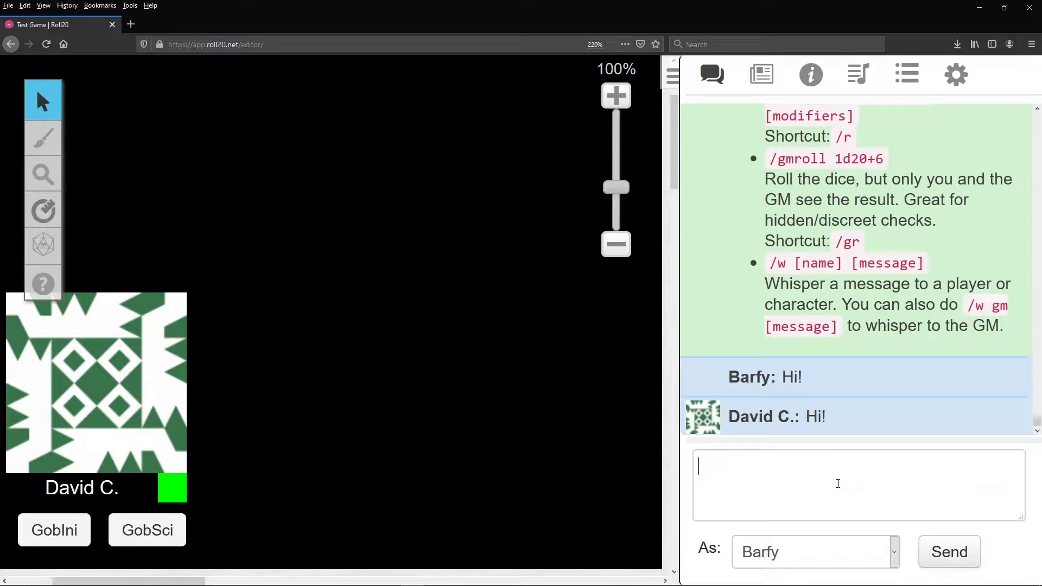
Enlarge the page to 240% and post the emote "/em runs" in the chat as Barfy.
key("ctrl+plus")
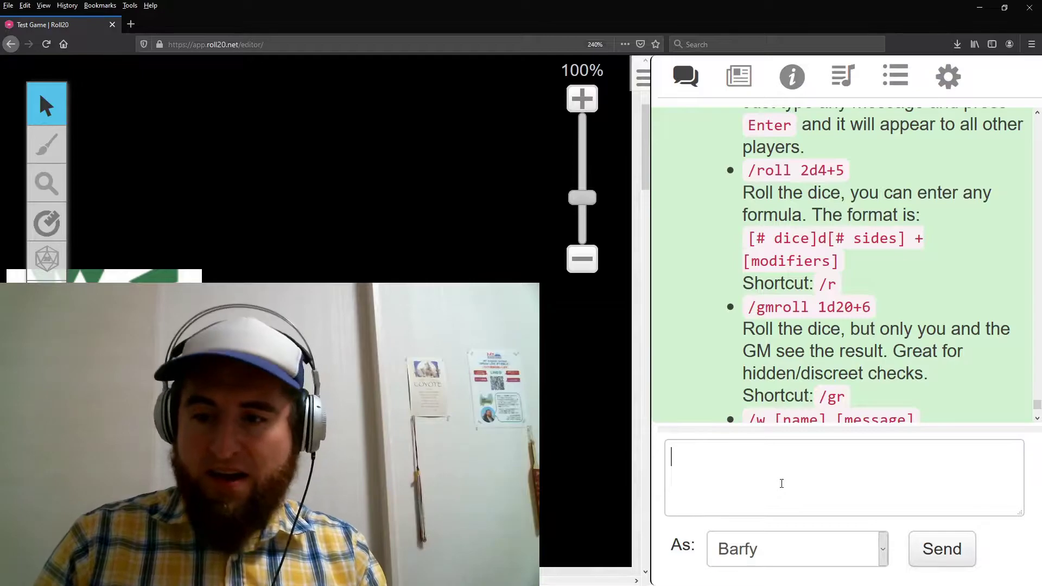
type("me")
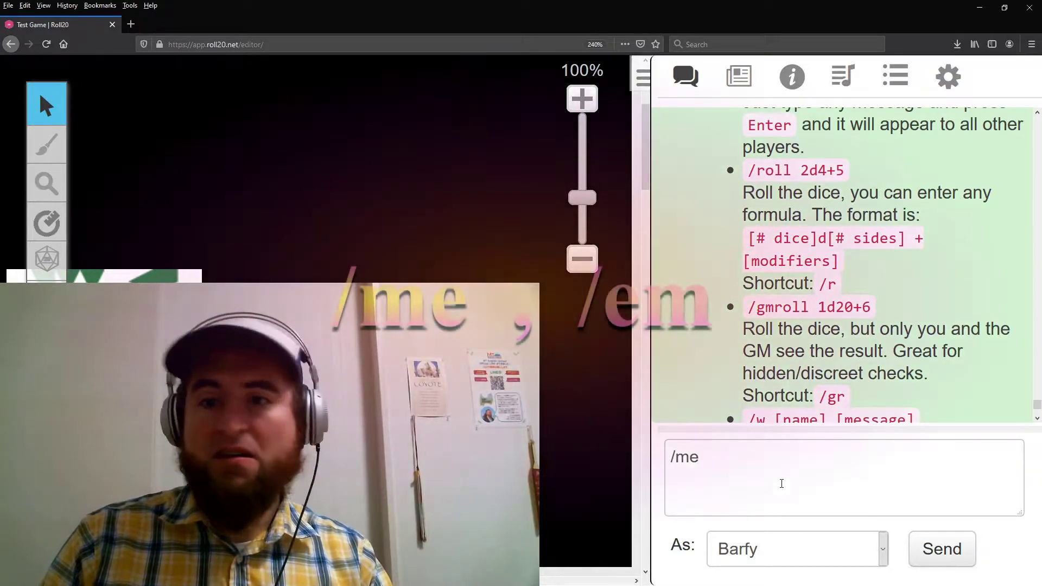
key("BackSpace")
key("BackSpace")
type("em")
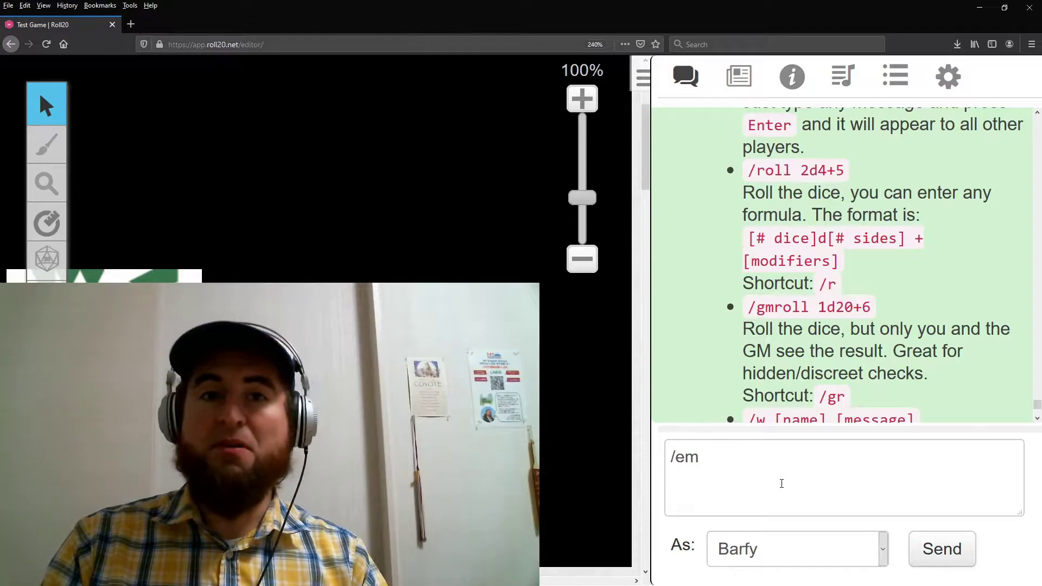
type("runs")
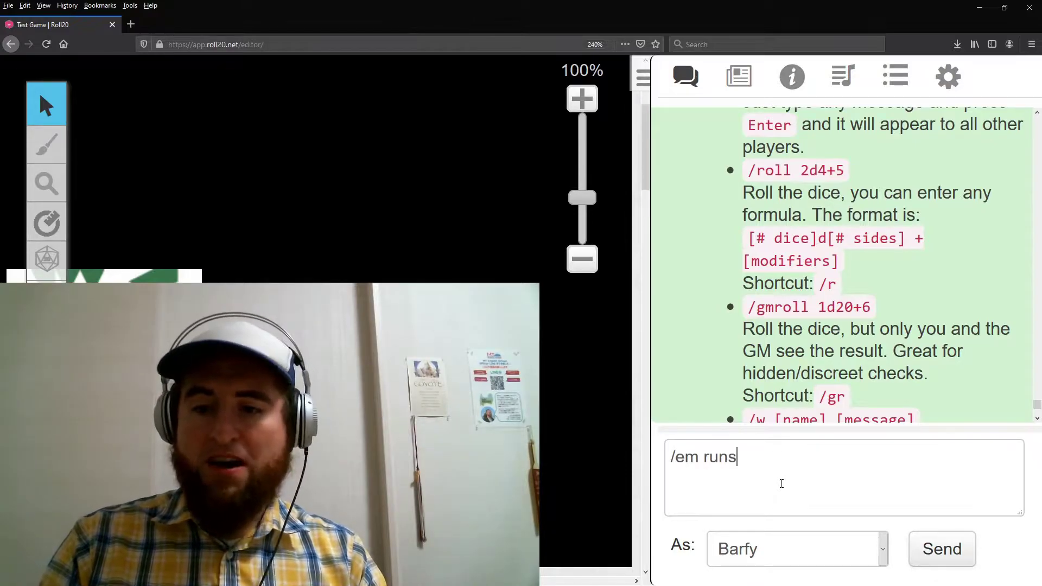
key("Return")
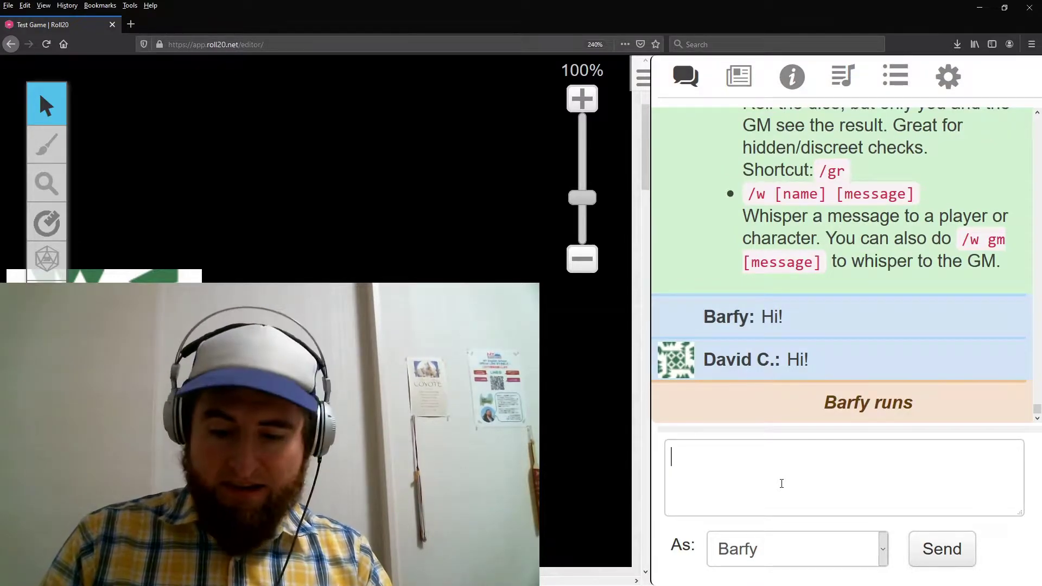
Post the same running emote for Barfy with the alternative command "/me runs".
type("/me run")
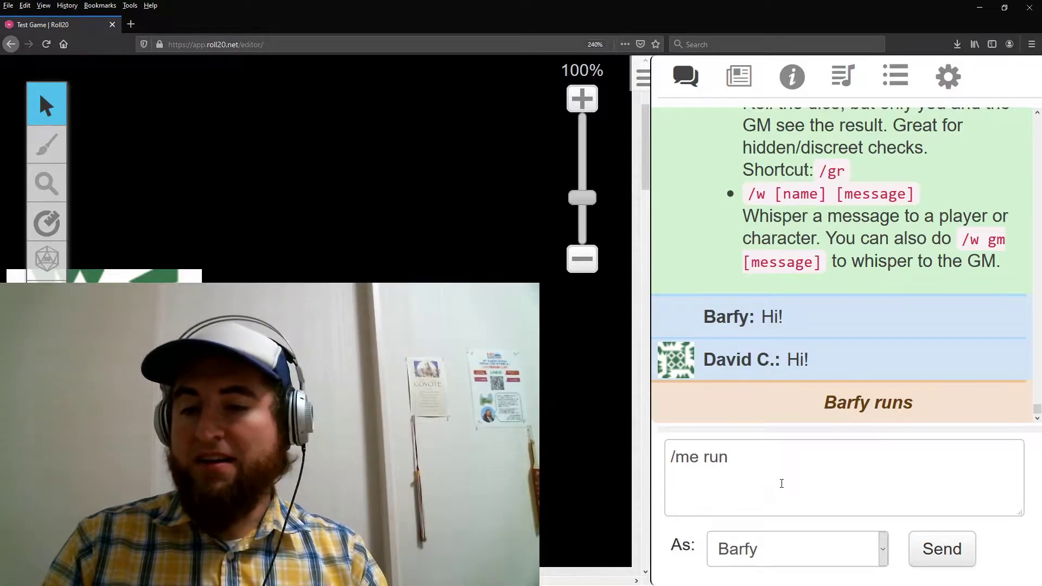
type("s")
key("Return")
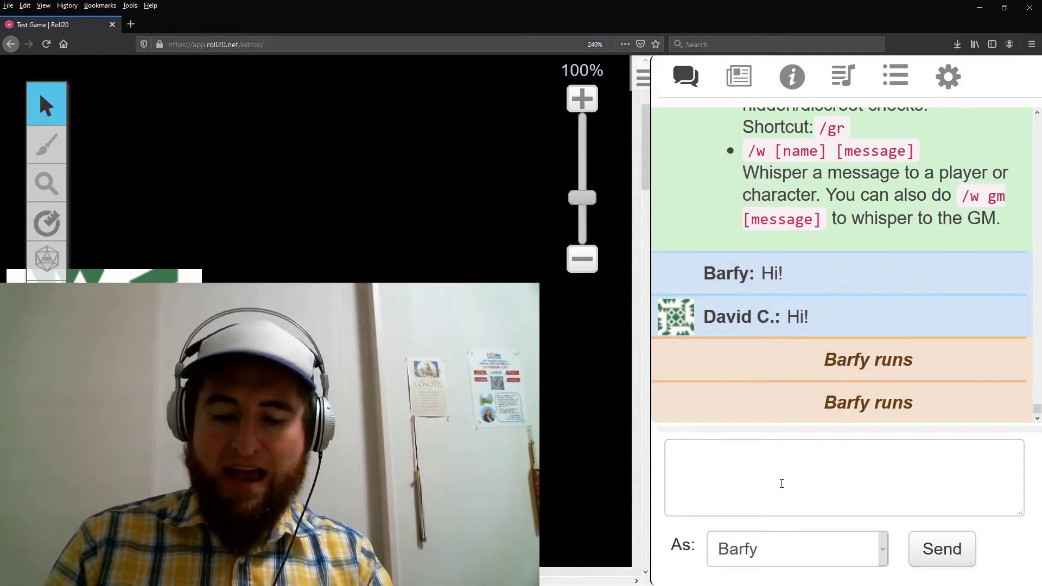
Whisper "I am going to pickpocket the priest" to the GM using the /w gm command.
type("/w gm")
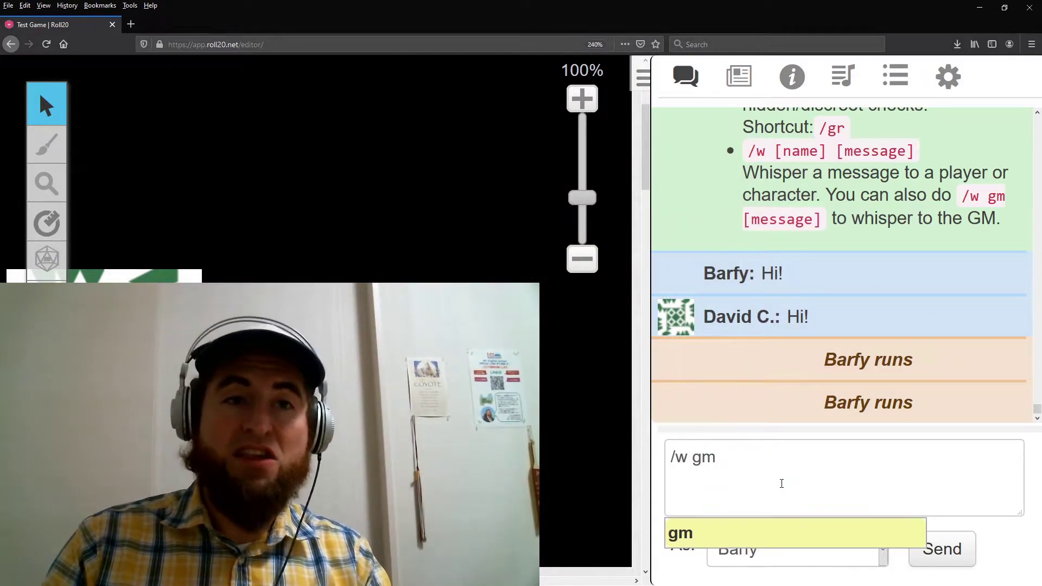
type(" I am ")
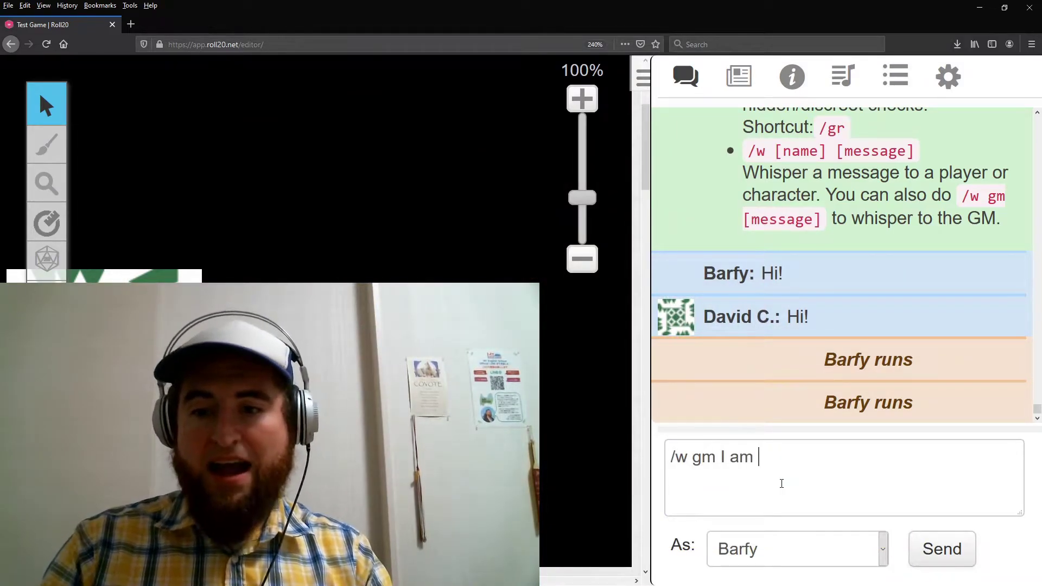
type("going to p")
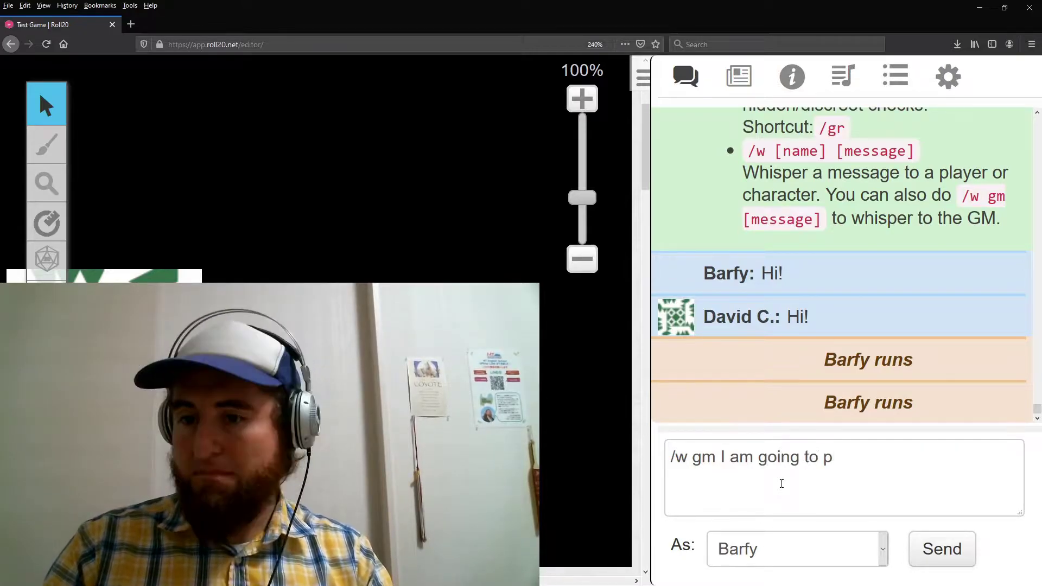
type("ickpock")
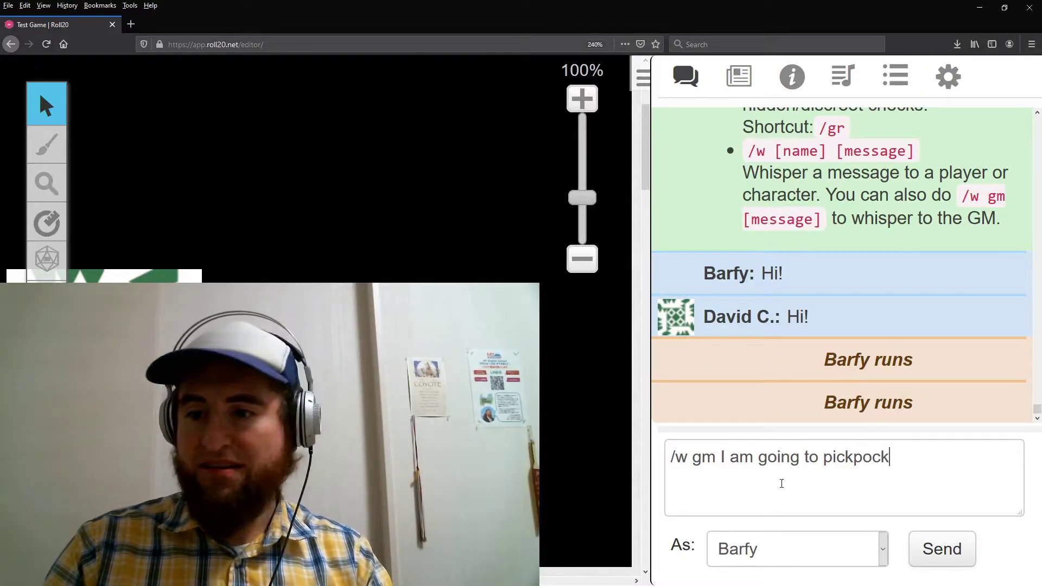
type("et the priest")
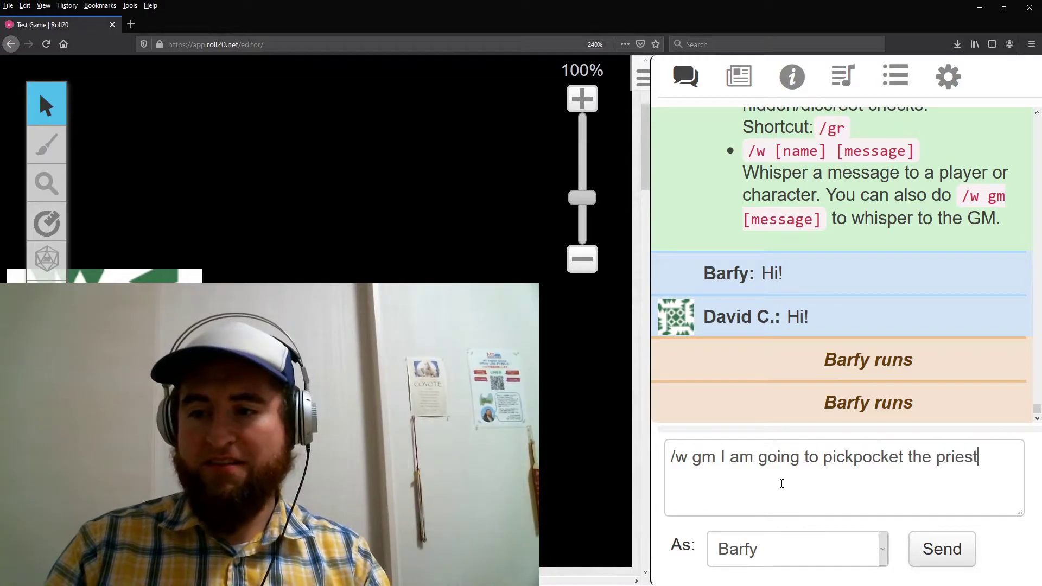
key("Return")
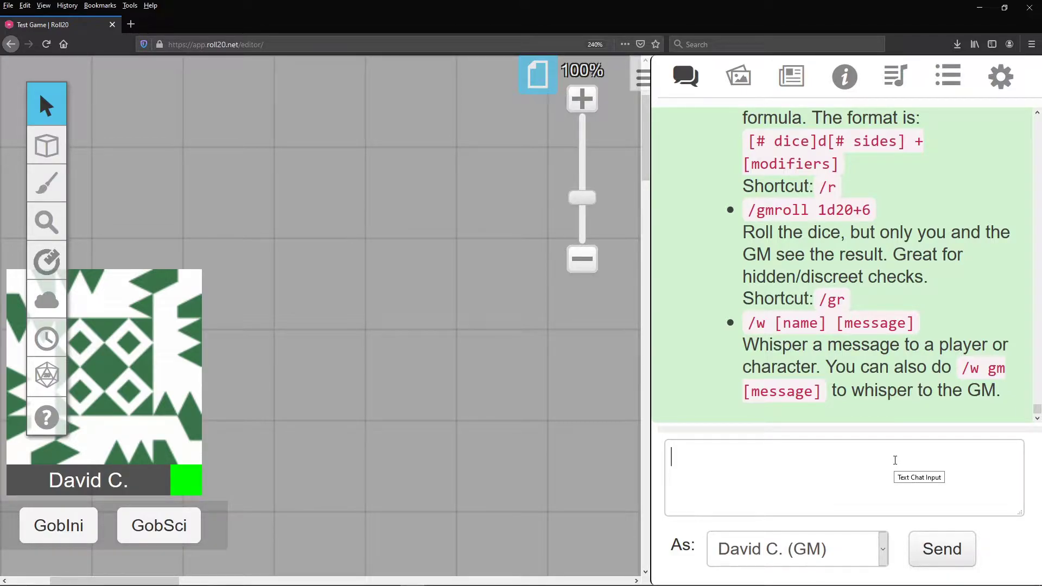
As GM, post the /desc text "You see a warrior striding across the plains carrying an RPG rocket loaded in a crossbow".
type("/desc")
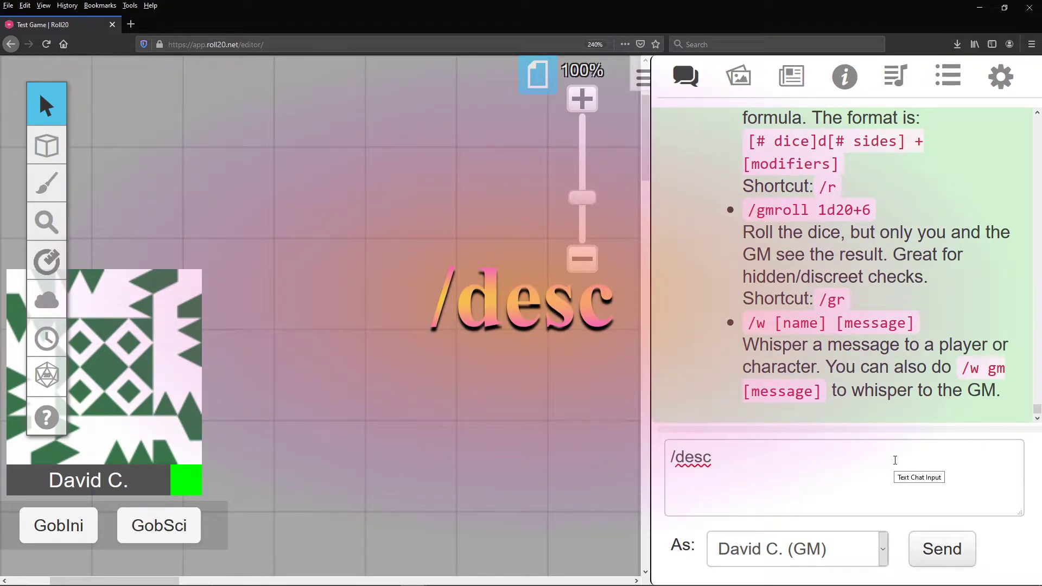
type("You see a warrior striding across the plains carrying an RPG rocket loaded in a crossbow")
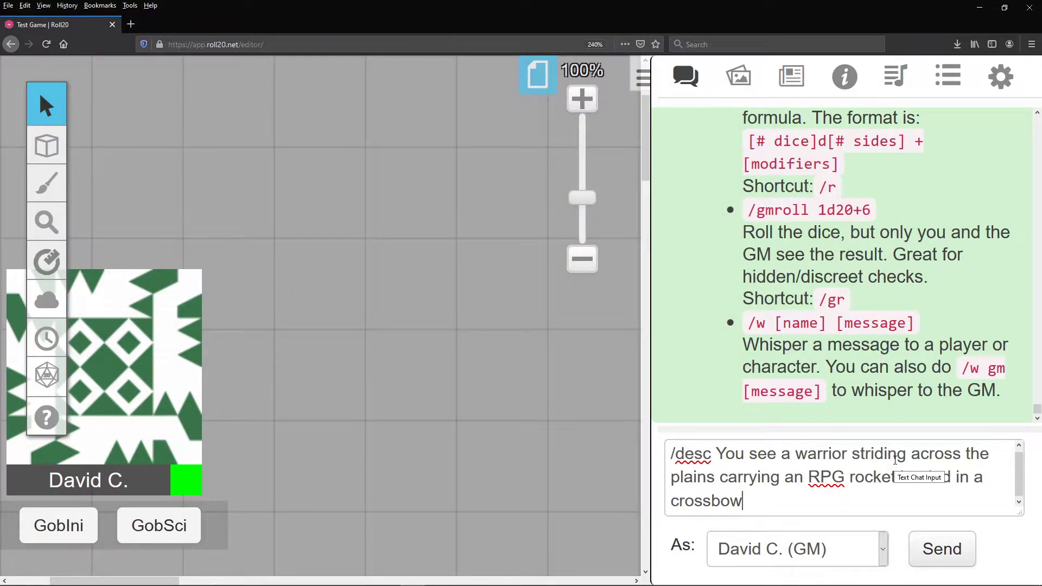
key("Return")
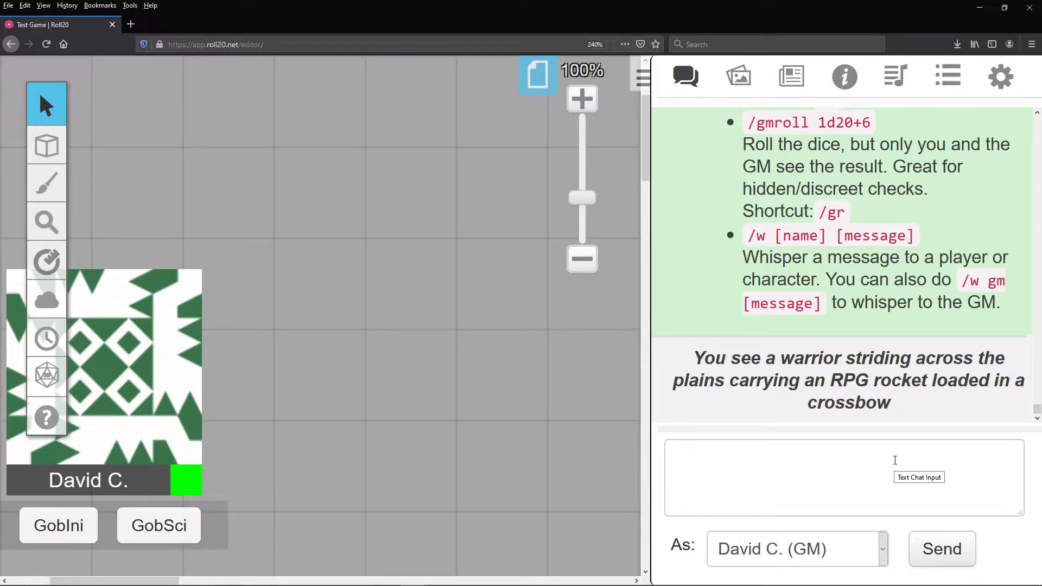
Speak as "Goblin" with the /as command, sending the message "What are you doing?".
type("/as")
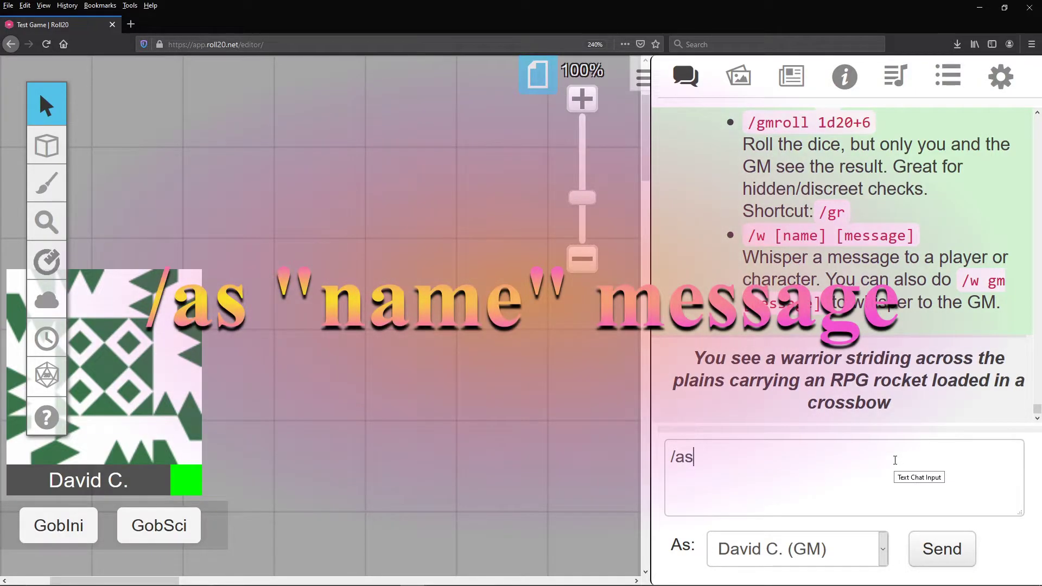
type("\"Goblin\"")
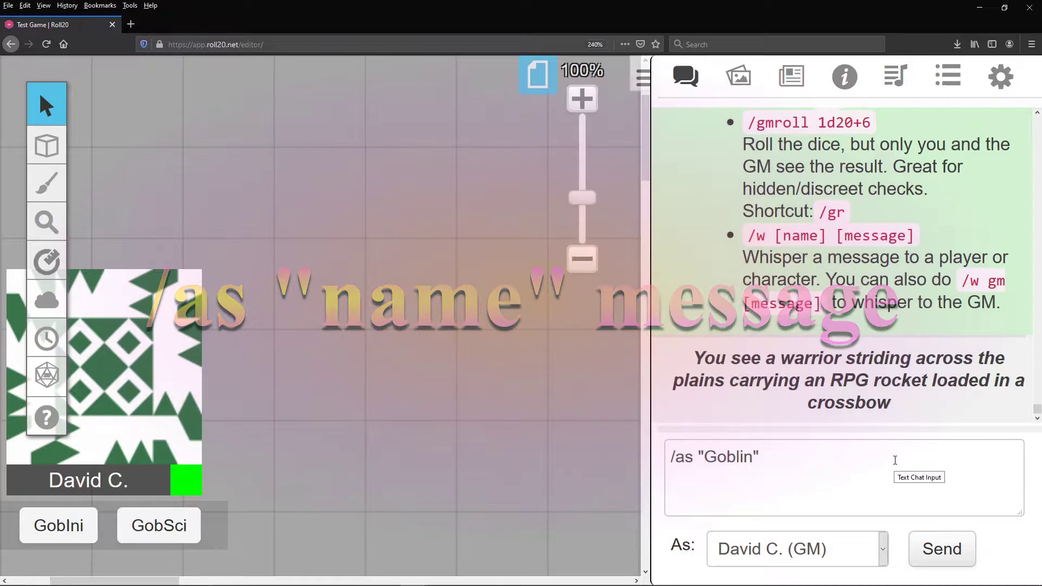
type(" What are you doing?")
key("Return")
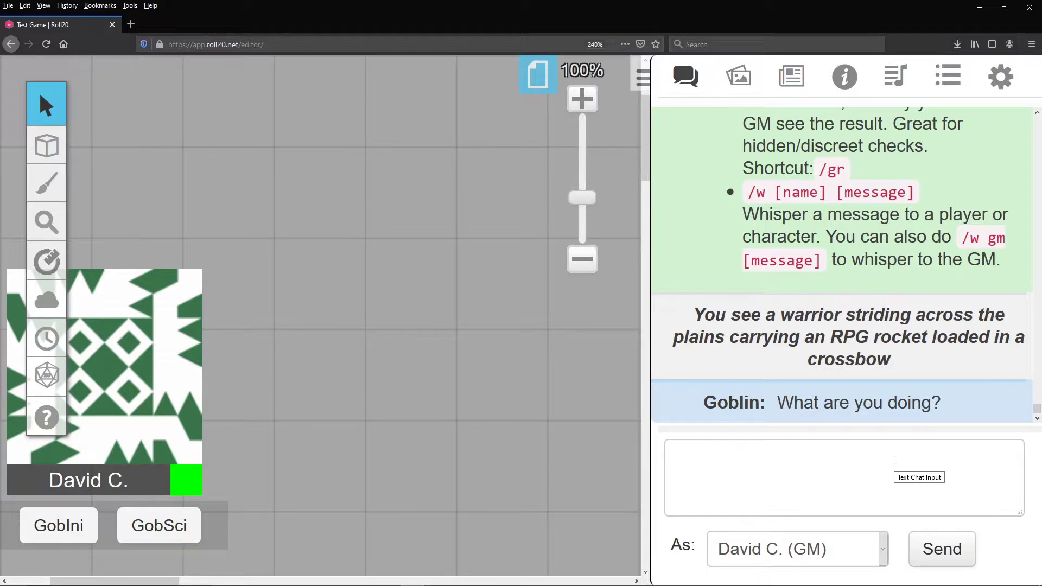
Post an /emas emote in which "Mysterious Stranger" raises his unusual weapon.
type("/emas")
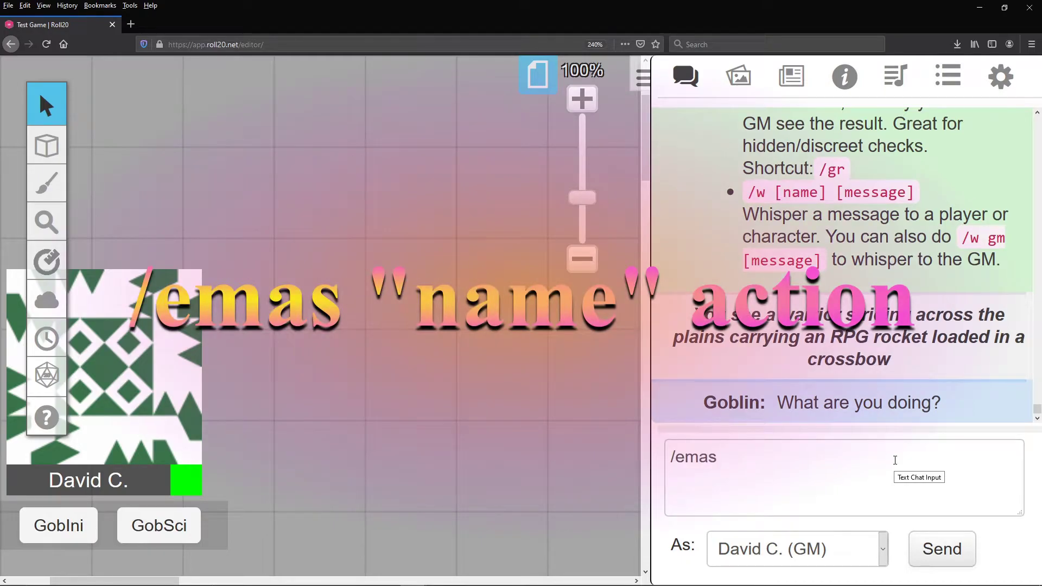
type("\"Mysterious Stranger\" raises his unusual weapon.")
key("Return")
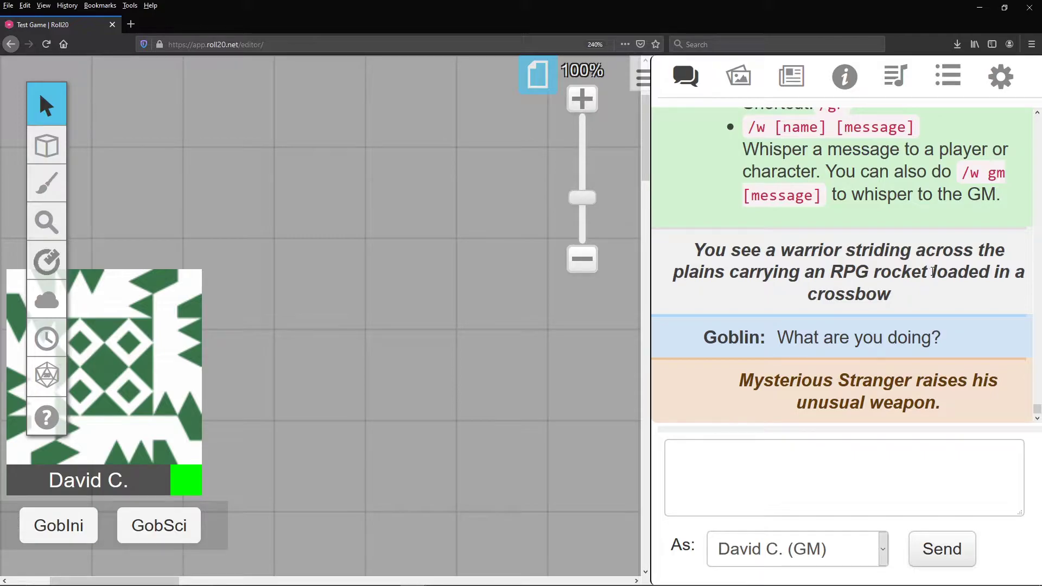
Add a journal character named Elven and let two players edit and control it.
left_click(788, 92)
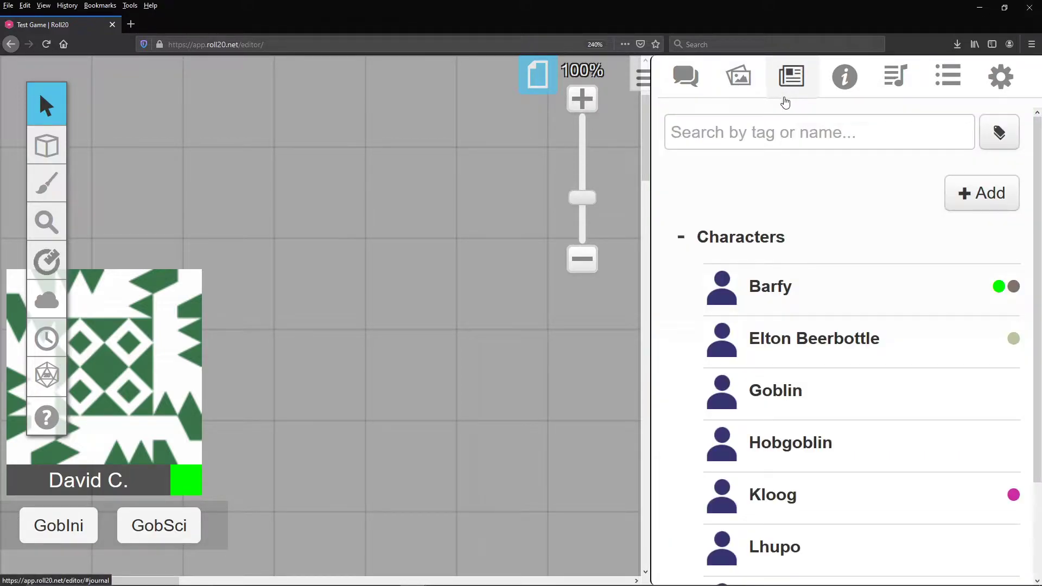
left_click(964, 216)
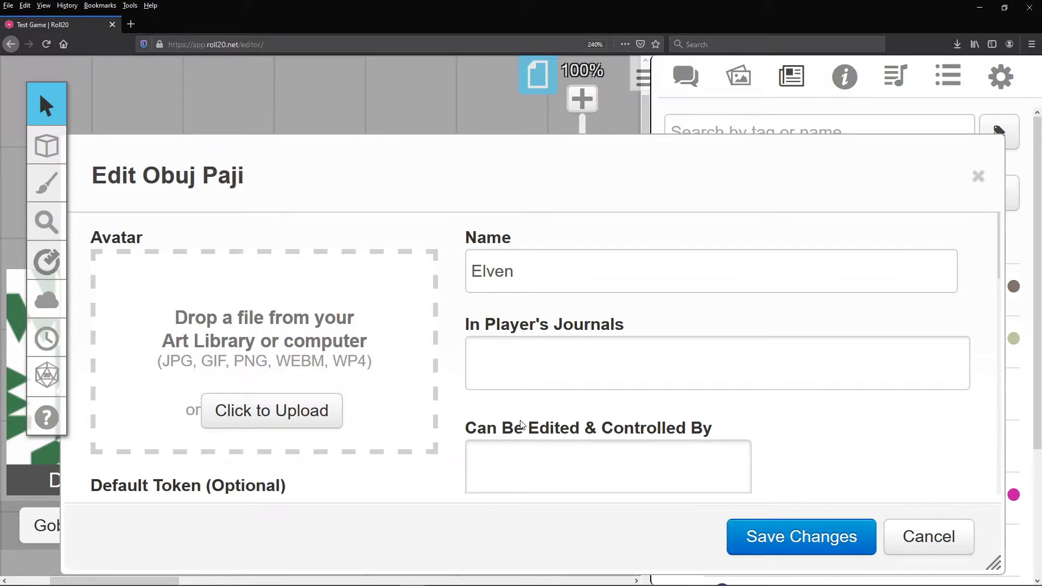
type("F")
key("Return")
scroll(802, 301, "down", 4)
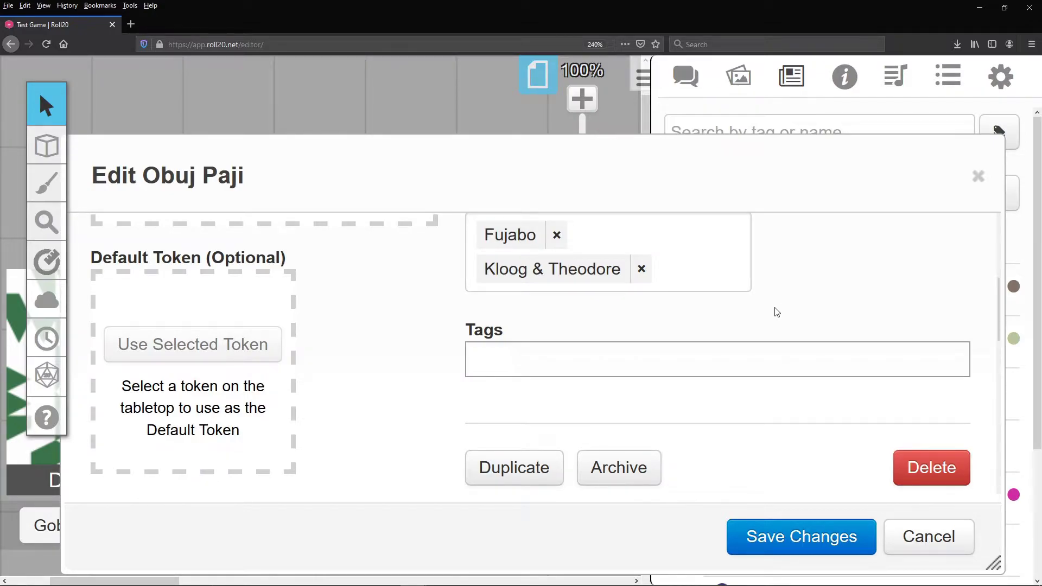
key("Escape")
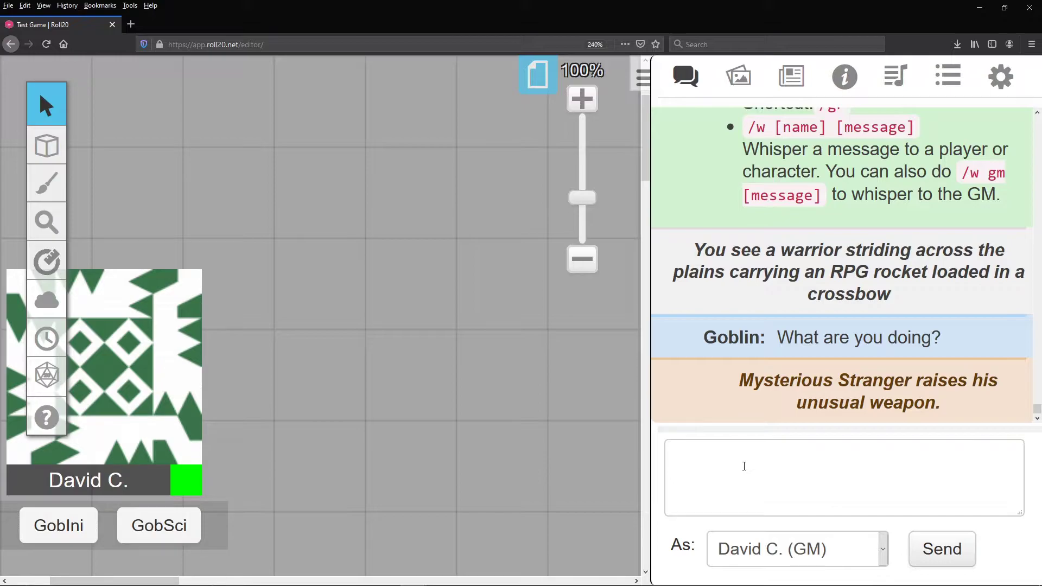
Write a whisper to the Elven character with the text "You shouldn't be here".
type("/w")
type("El")
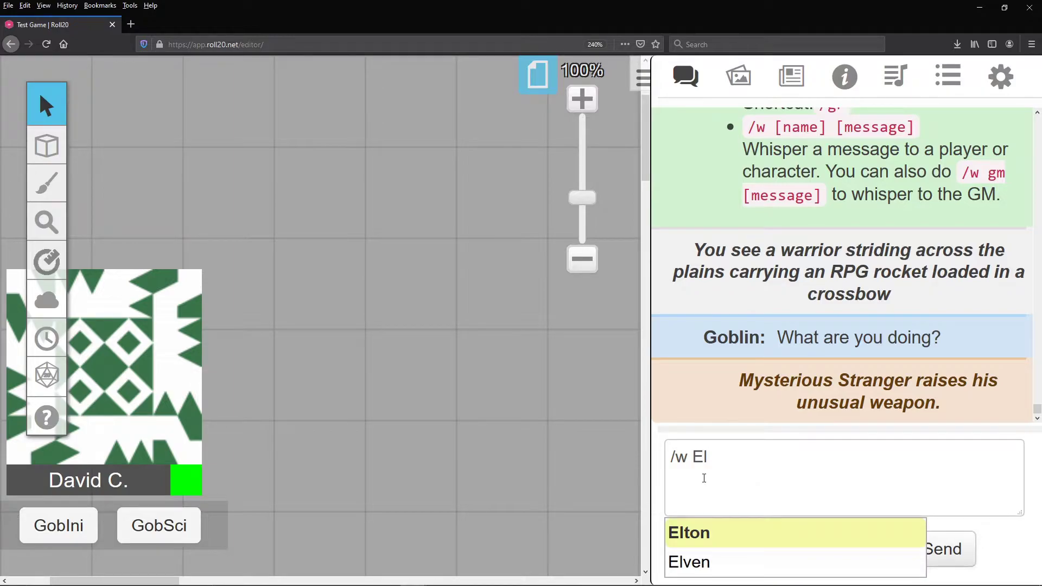
left_click(713, 570)
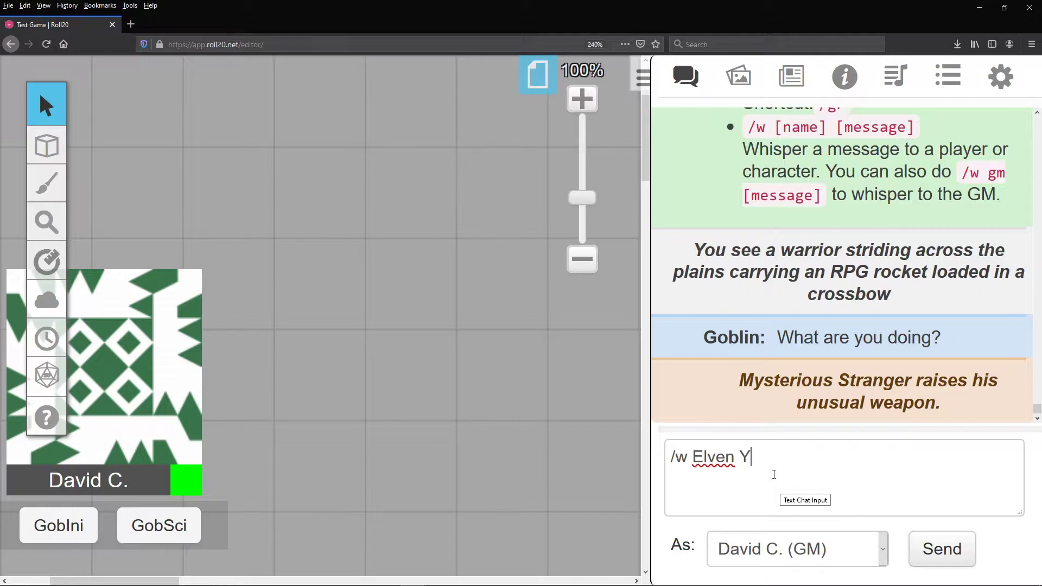
type("shouldn't be here")
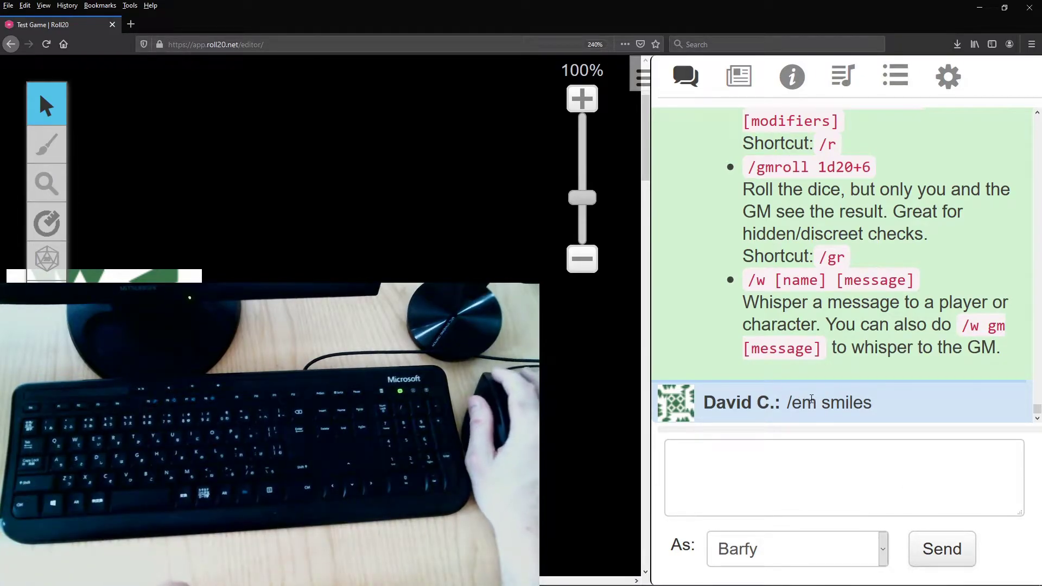
left_click_drag(790, 403, 895, 402)
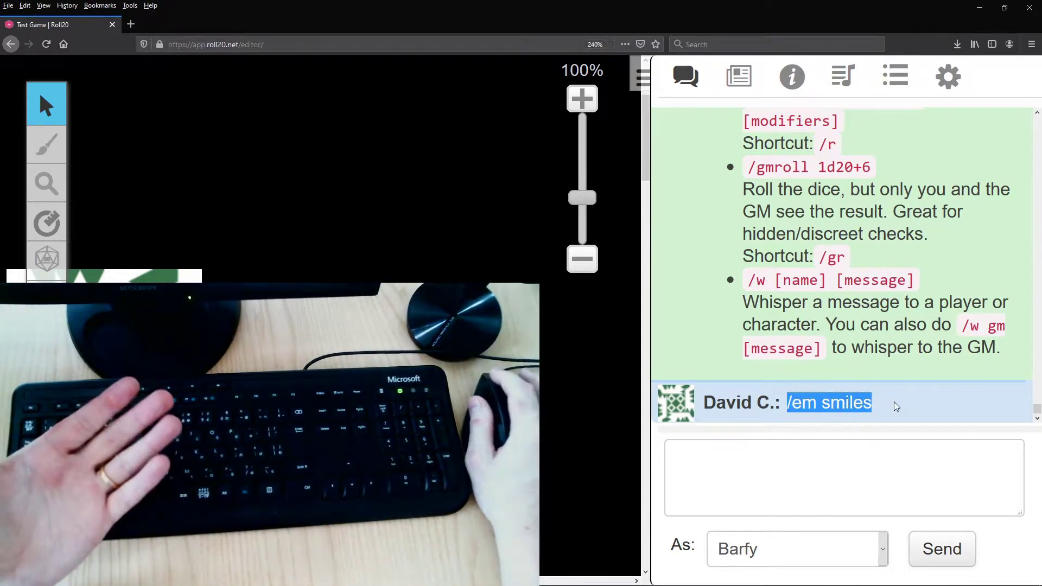
left_click(850, 452)
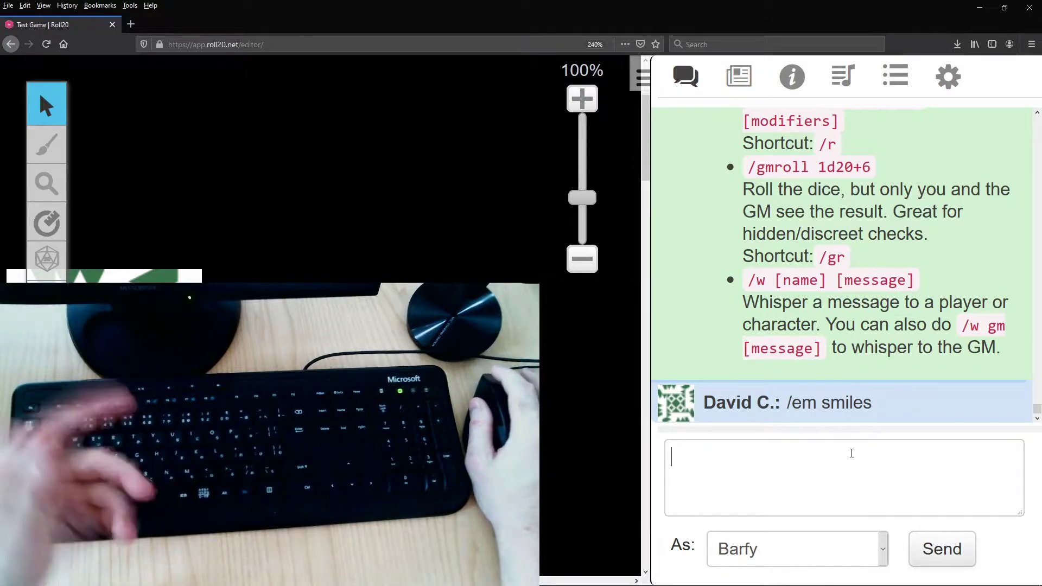
type("`")
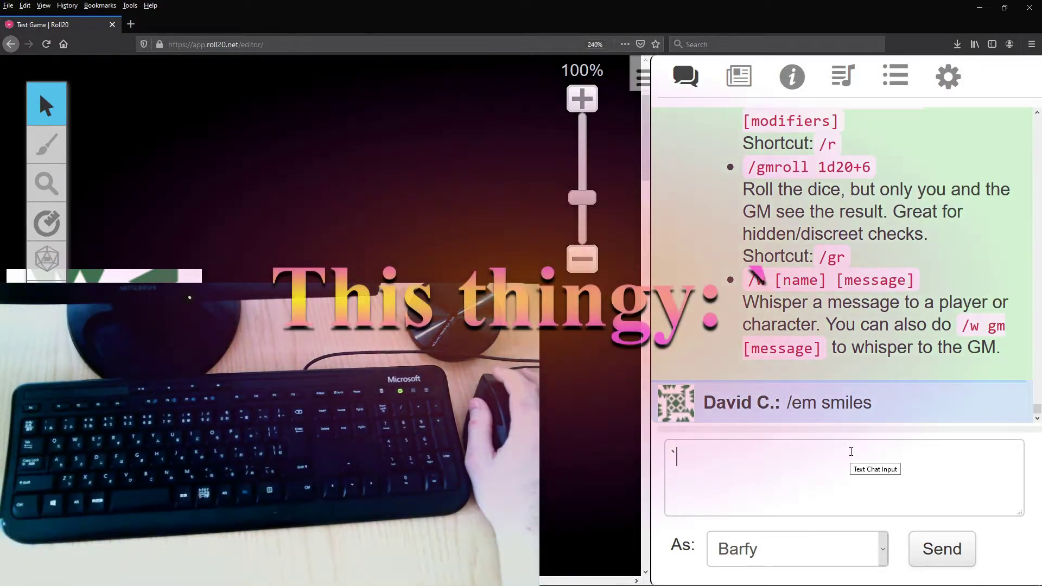
key("BackSpace")
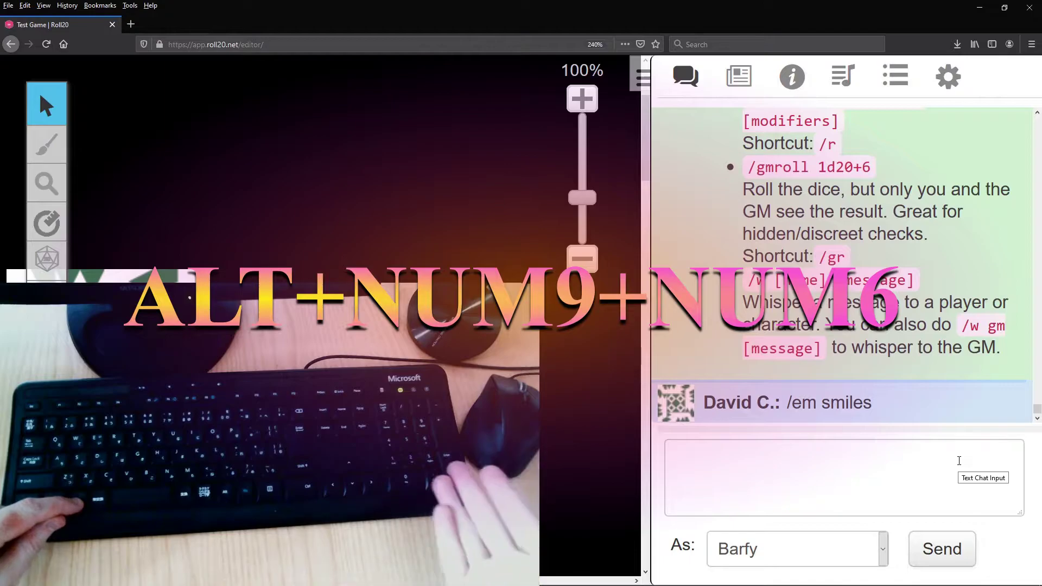
Post the emote command as literal text by sending "`/em smiles" with a leading backtick as Barfy.
type("`")
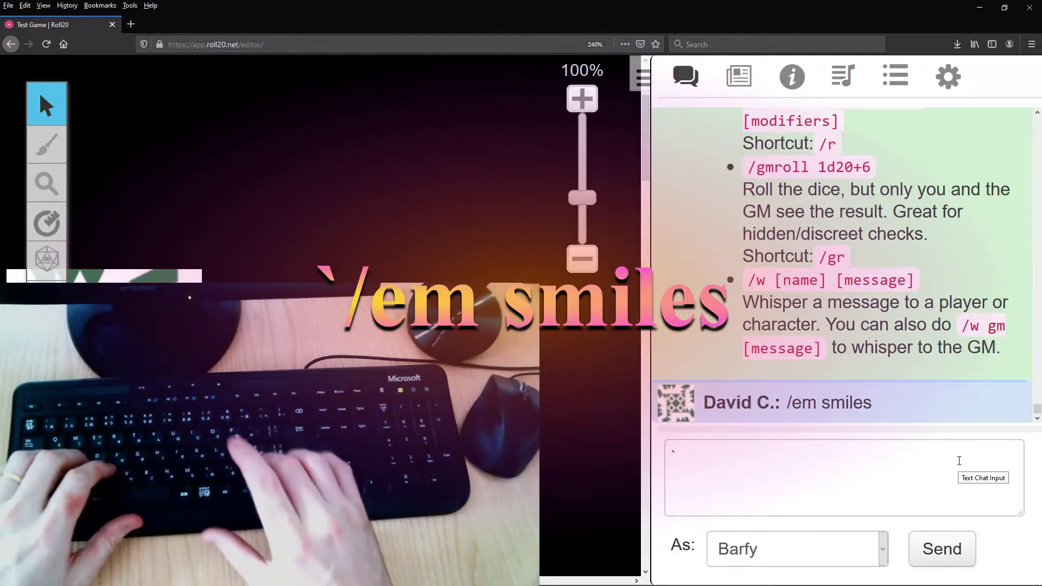
type("/em")
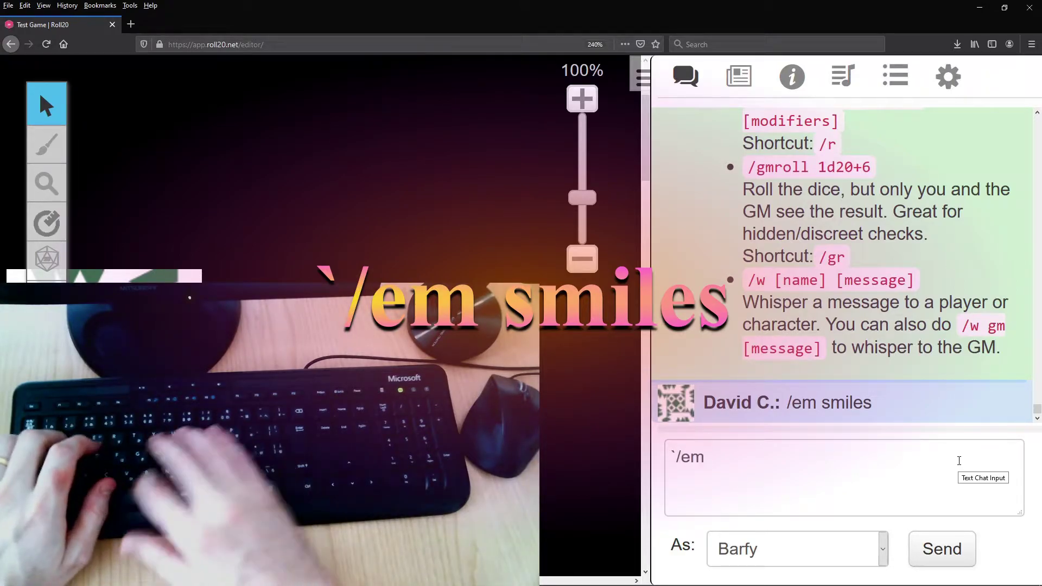
type(" smiul")
key("BackSpace")
key("BackSpace")
type("les")
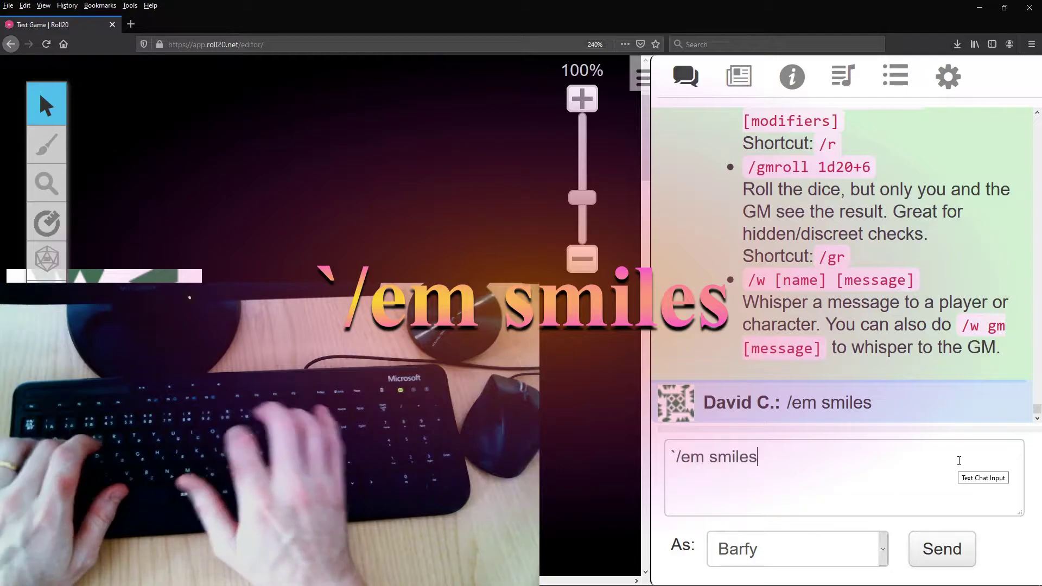
key("Return")
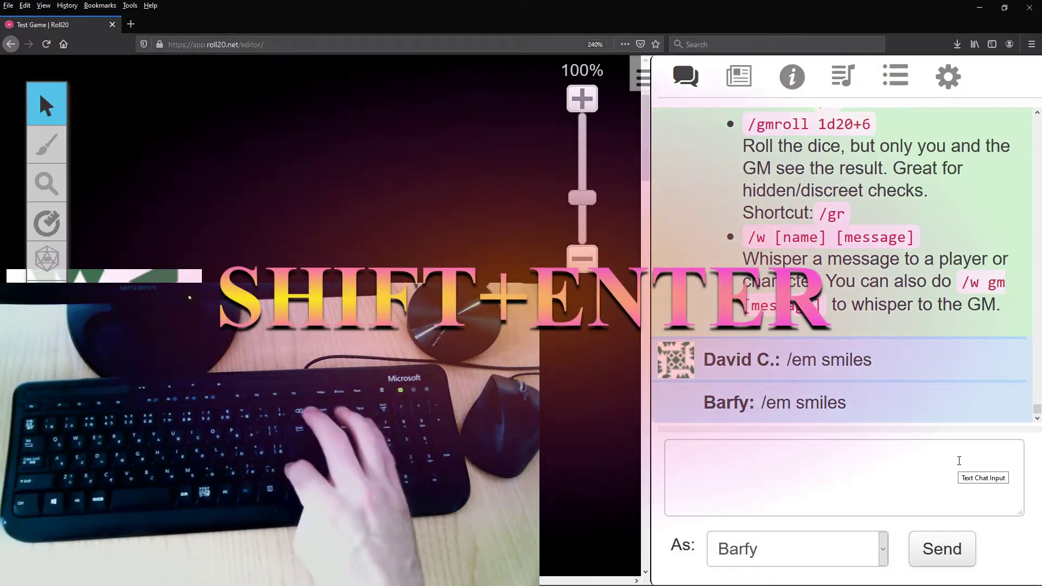
Send a two-line chat entry as Barfy: "Hoy es un buen dia para tu muerte!" followed by "/me charges the enemies.".
key("shift+Return")
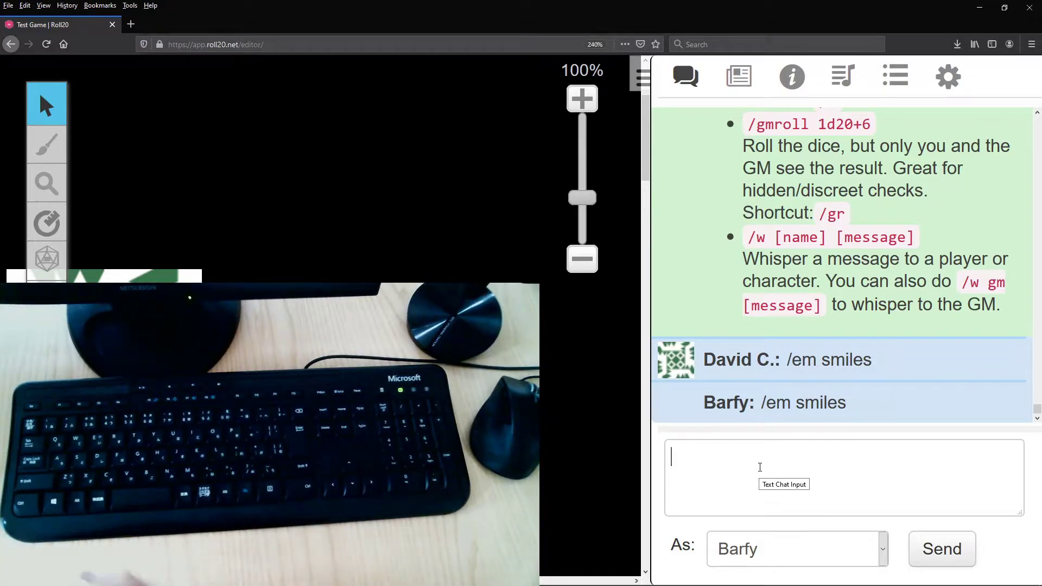
type("Hoy es un buen dia para tu muerte!")
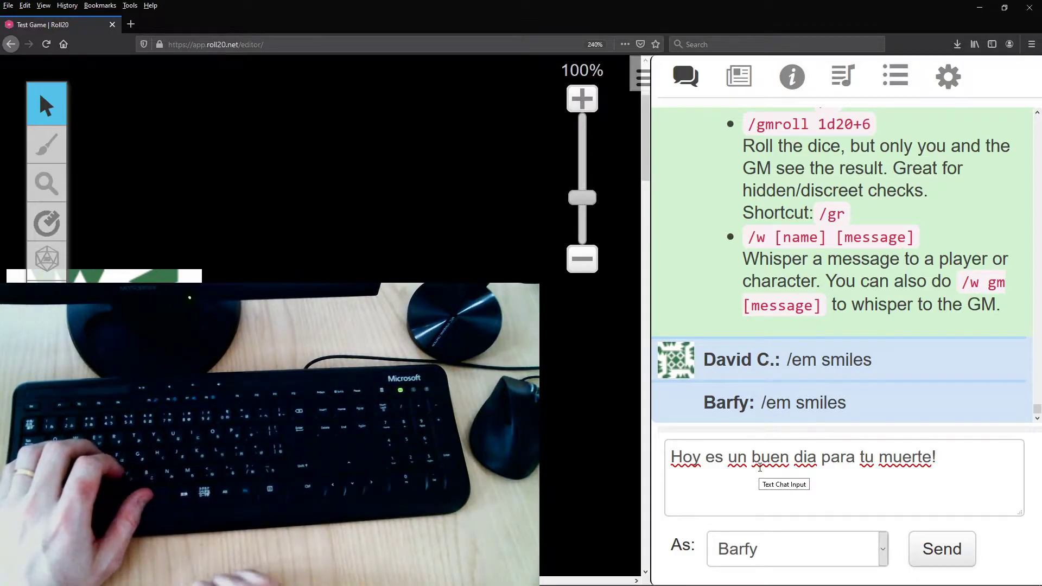
key("shift+Return")
type("/me cgha")
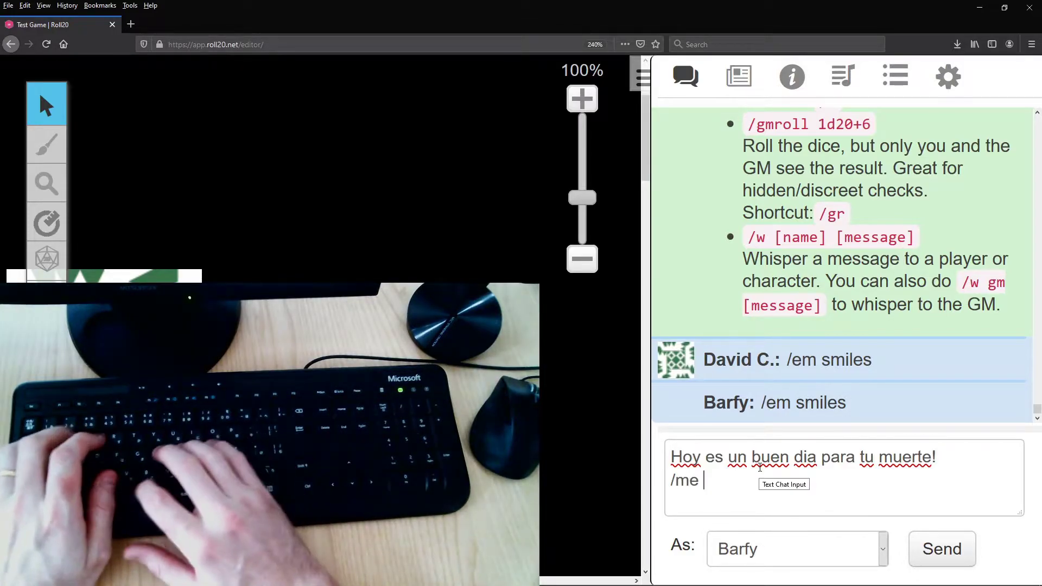
key("BackSpace")
key("BackSpace")
key("BackSpace")
type("har")
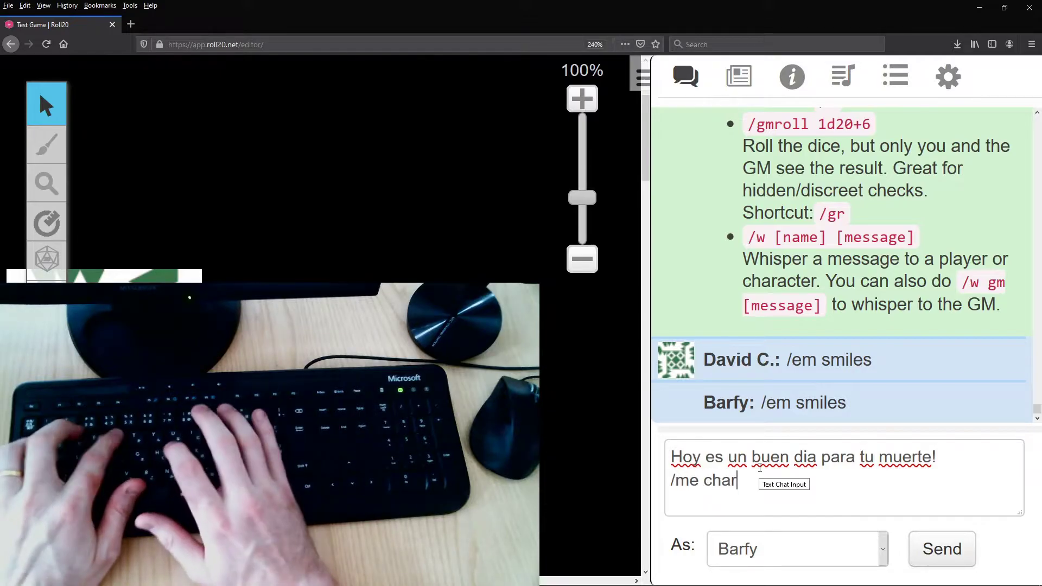
type("ges the enemies.")
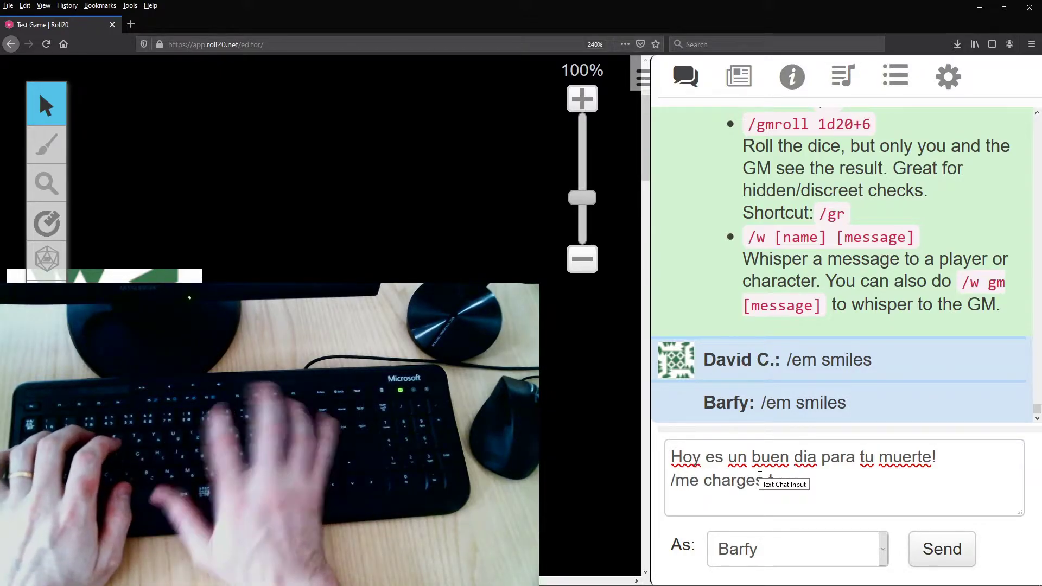
key("Return")
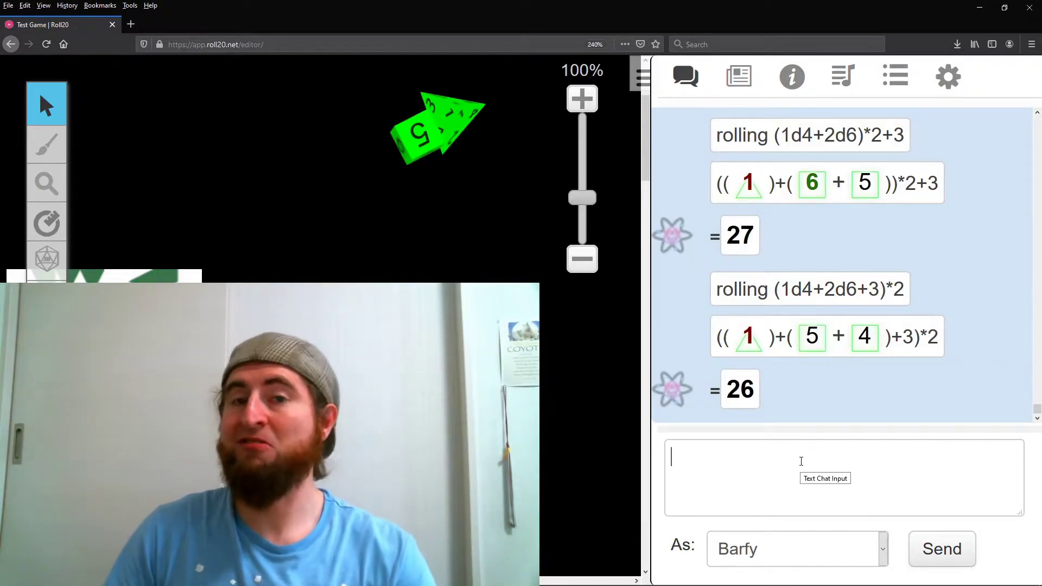
type("/rol")
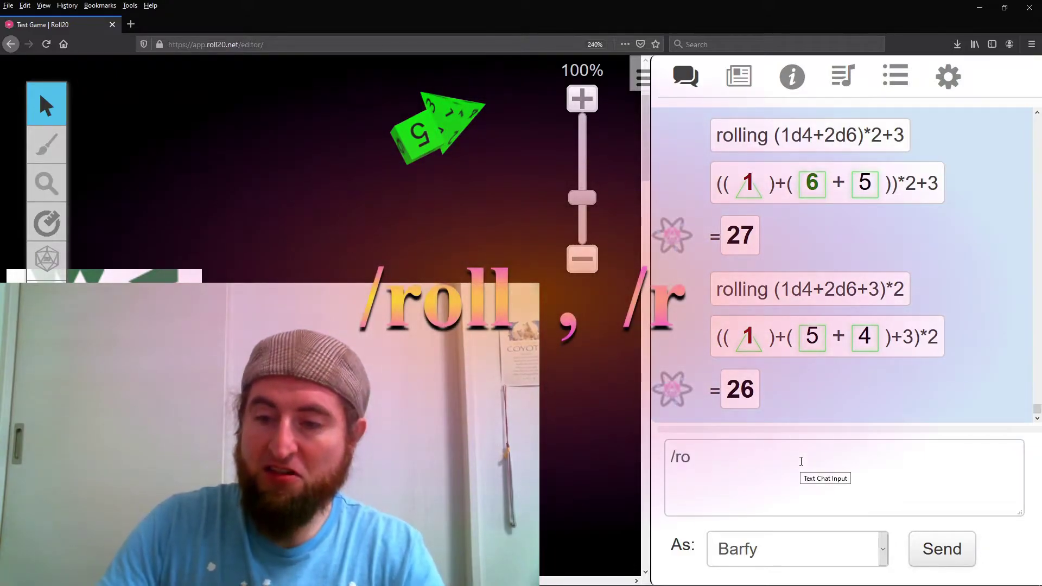
key("BackSpace")
key("BackSpace")
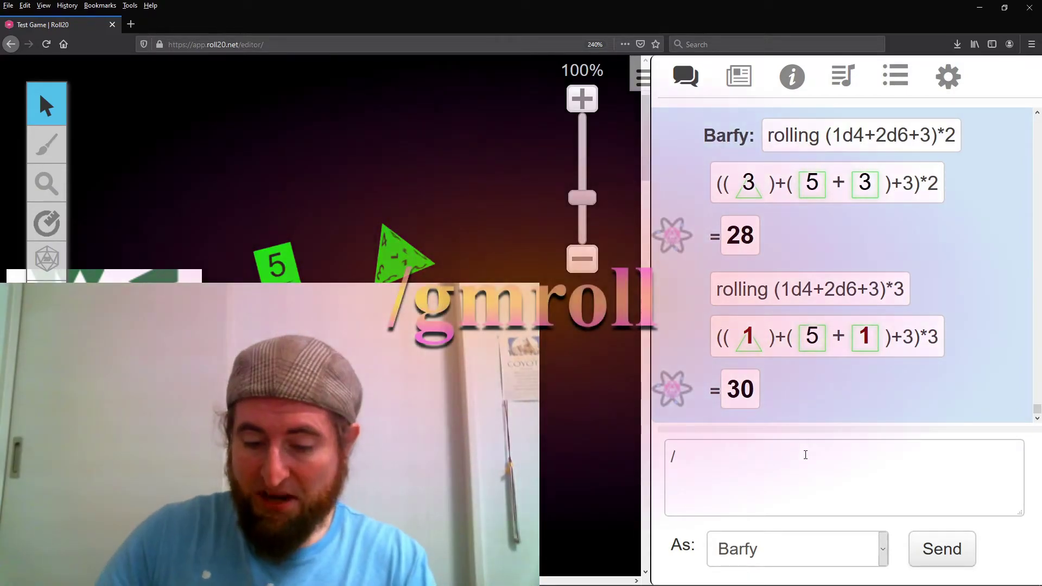
type("gmr")
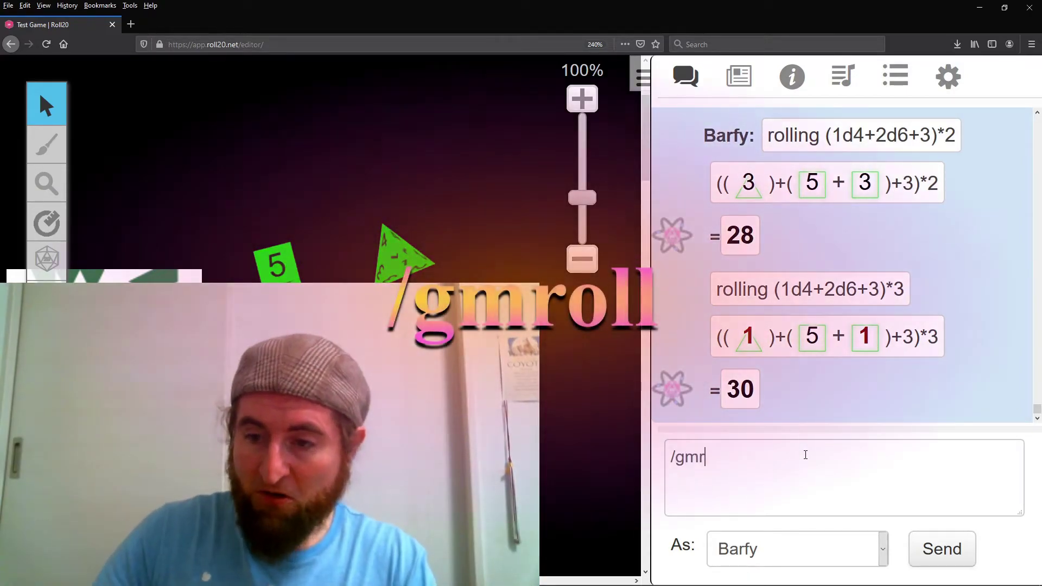
type("oll")
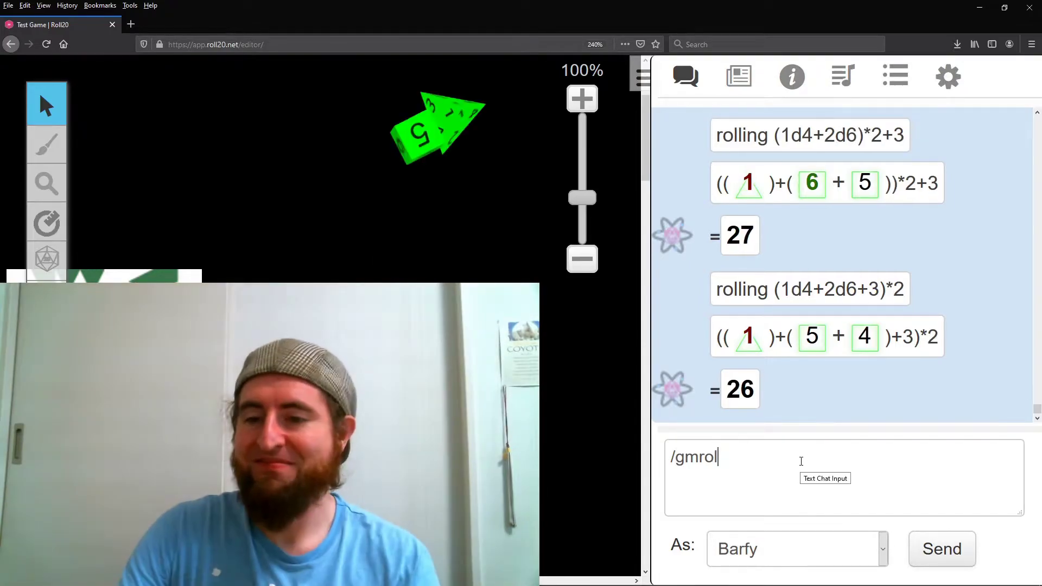
key("BackSpace")
key("BackSpace")
key("BackSpace")
key("BackSpace")
key("BackSpace")
key("BackSpace")
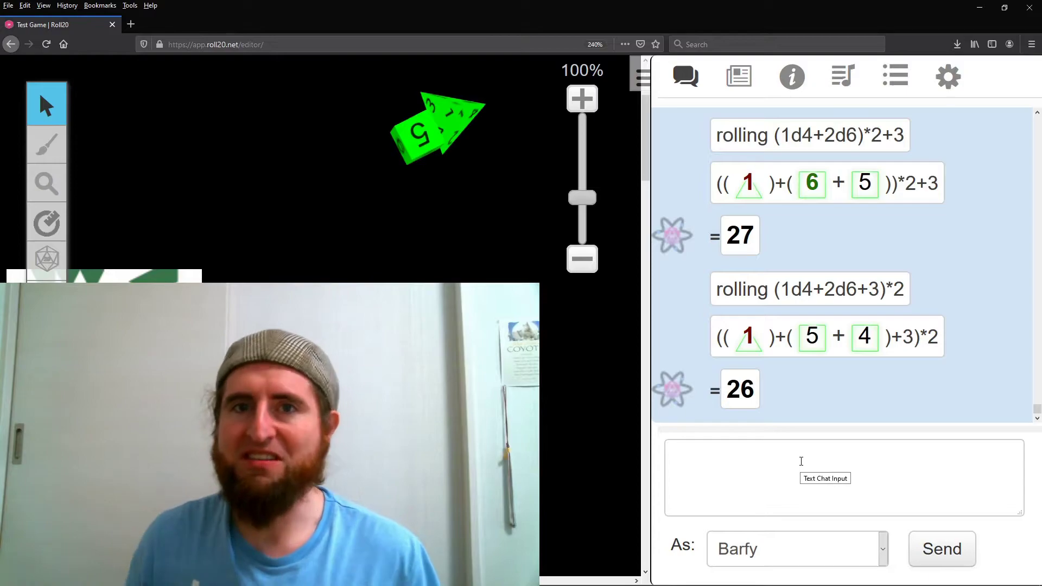
Roll 1d20+6 in the chat as Barfy with the /r command.
type("/r")
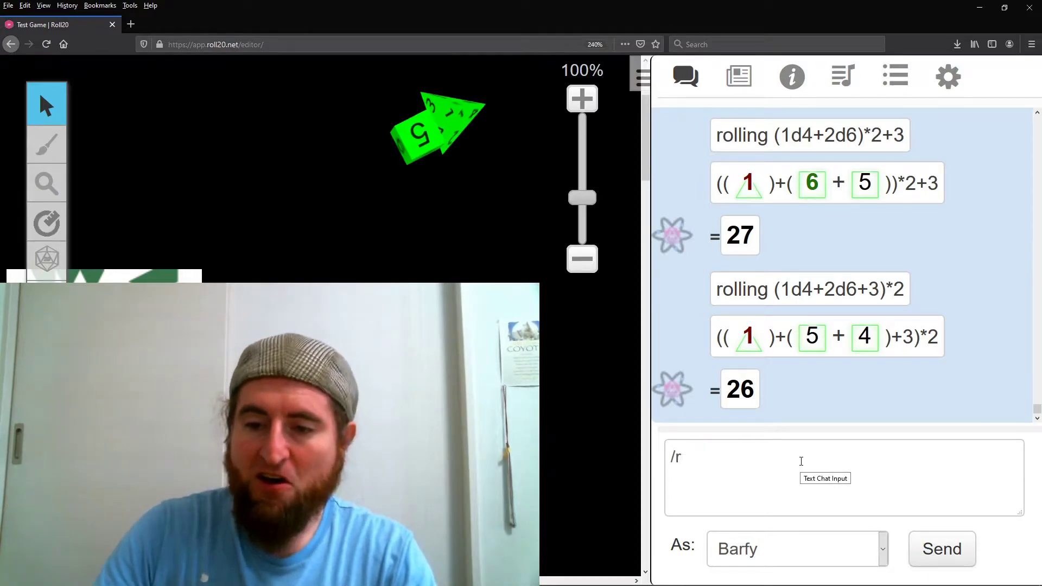
type(" 1")
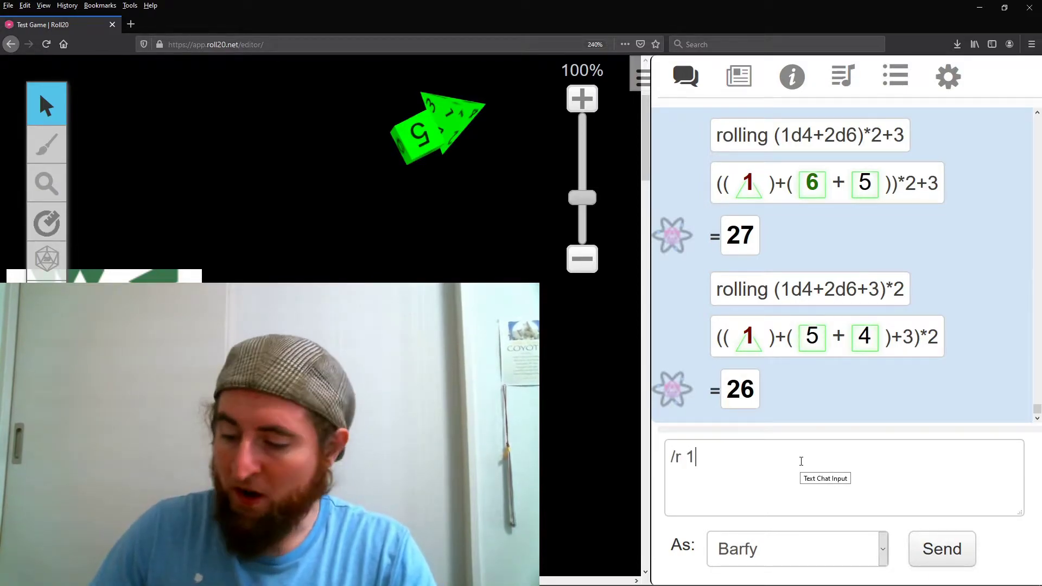
type("d20+6")
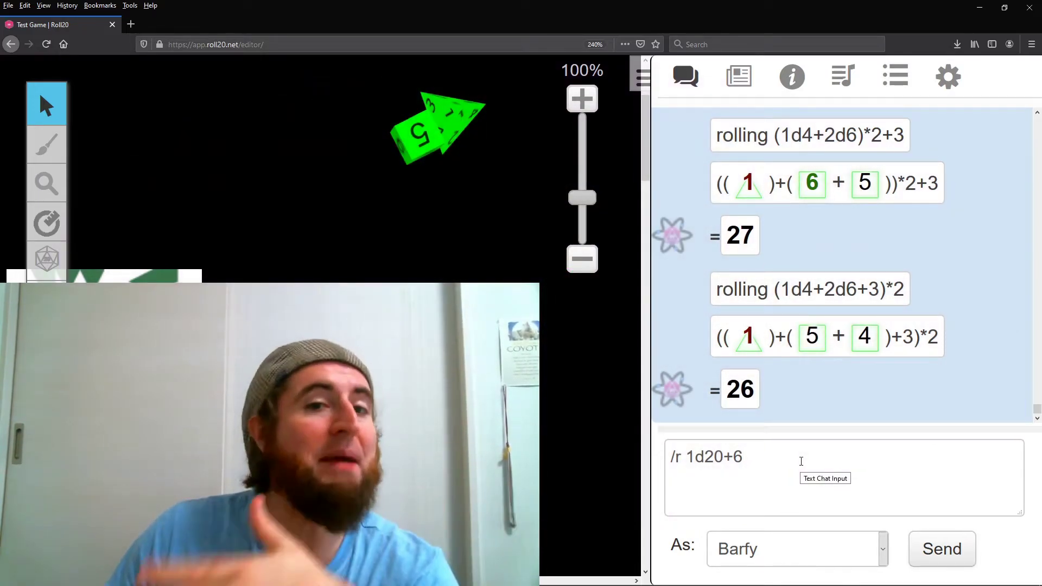
key("Return")
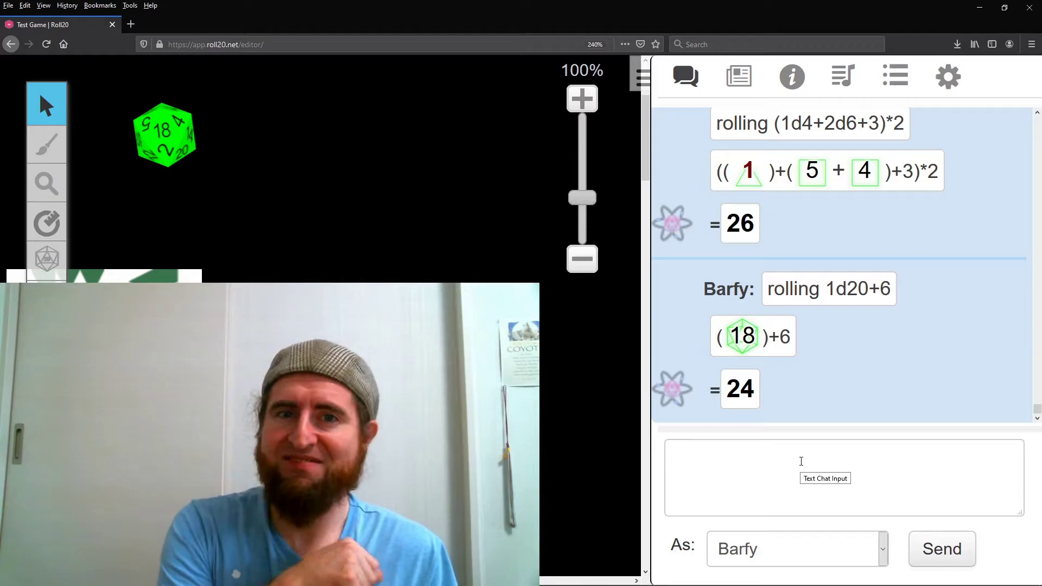
Recall the previous 1d20+6 roll command and send it again with the label "Stealth Check" added.
key("Up")
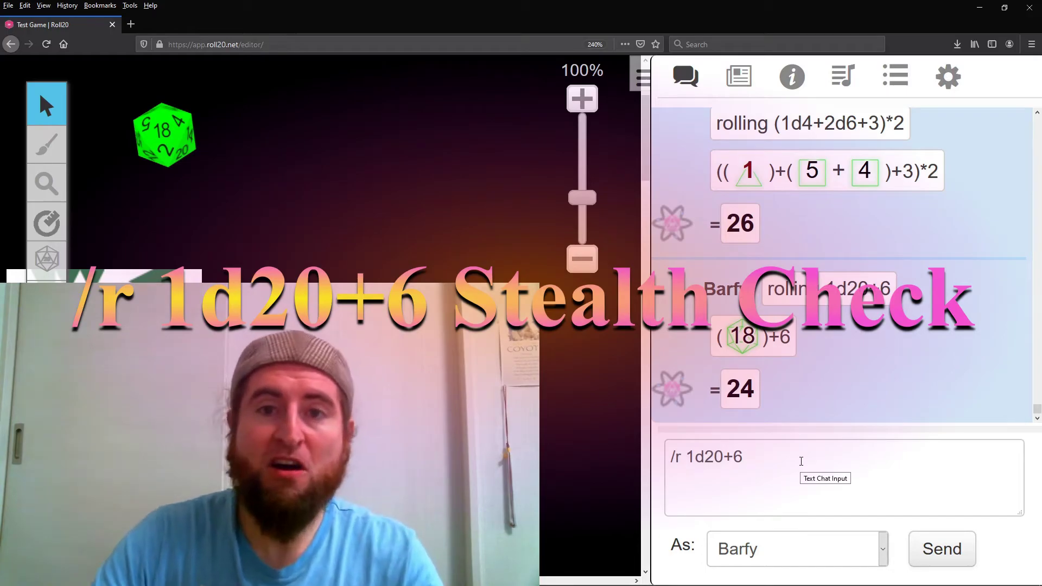
type("Ste")
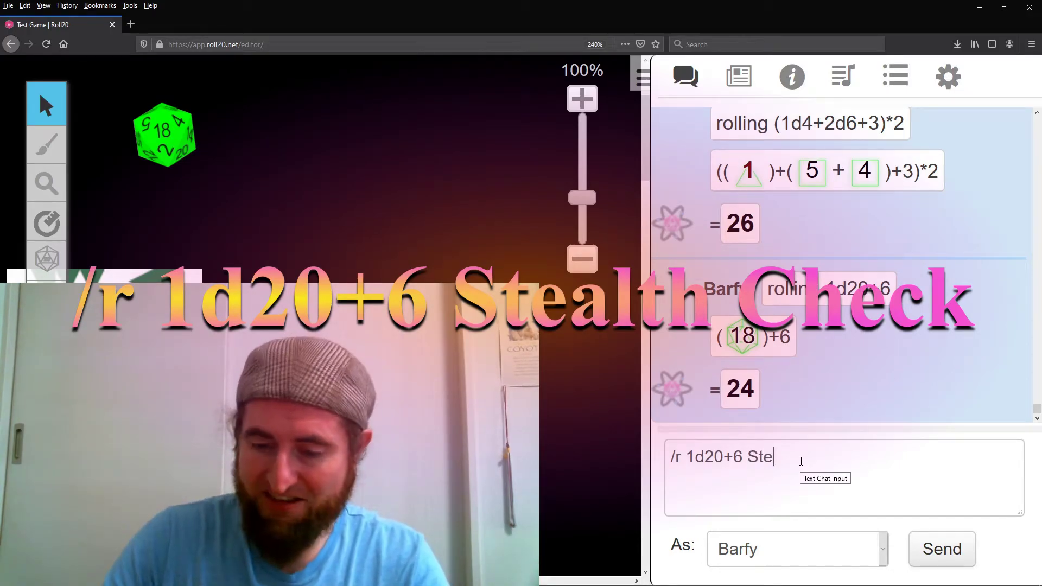
type("alth Check")
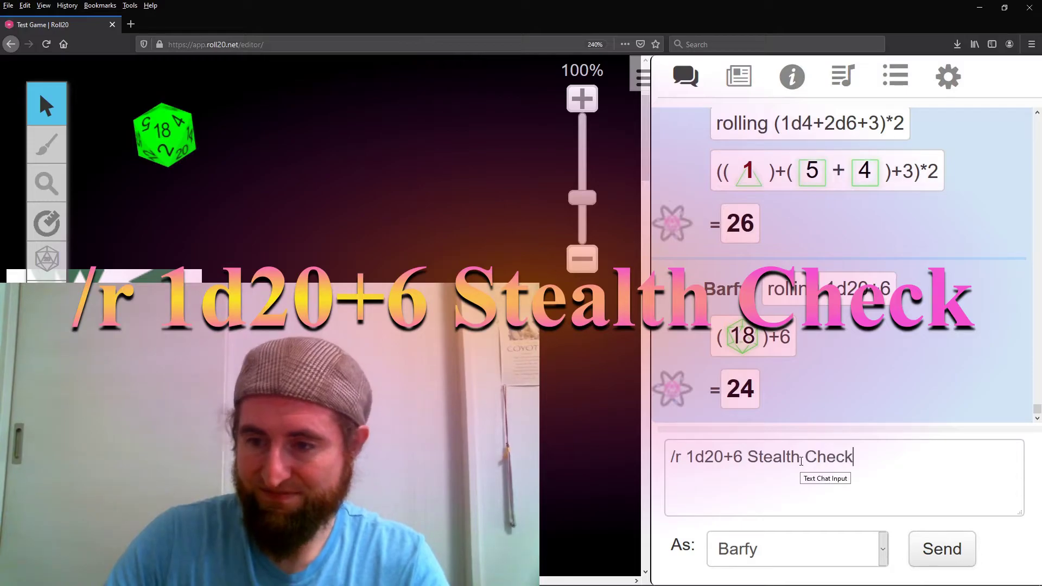
key("Return")
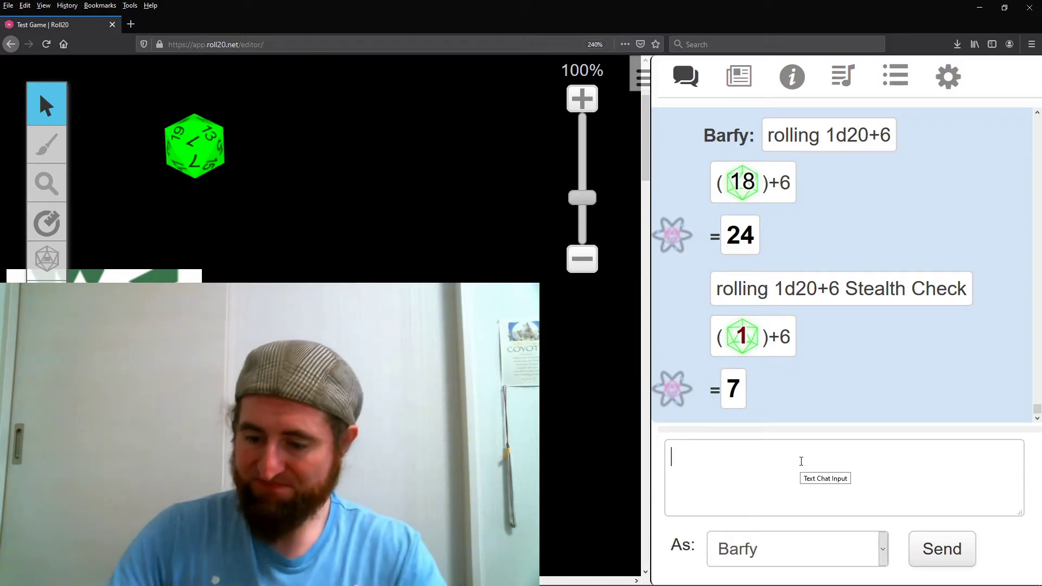
Roll two d20s keeping the highest, with a +6 modifier, by sending "/r 2d20kh1+6".
type("/r ")
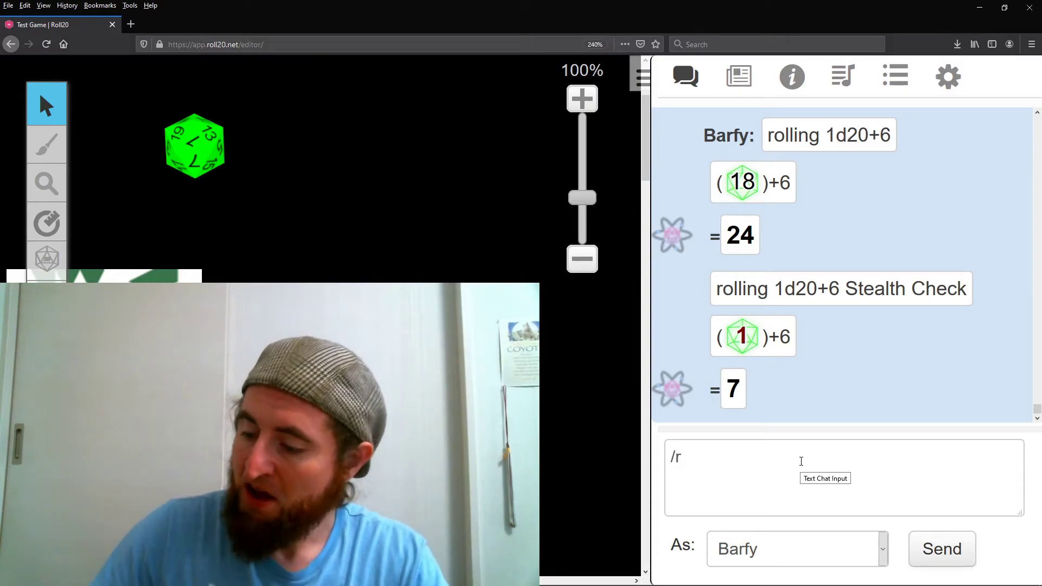
type("2d20")
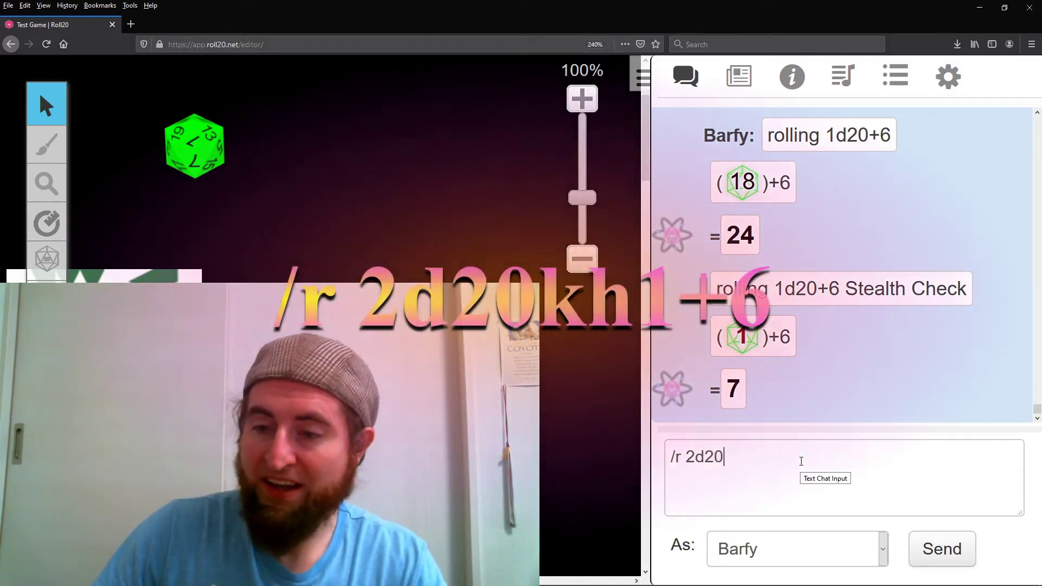
type("kh1")
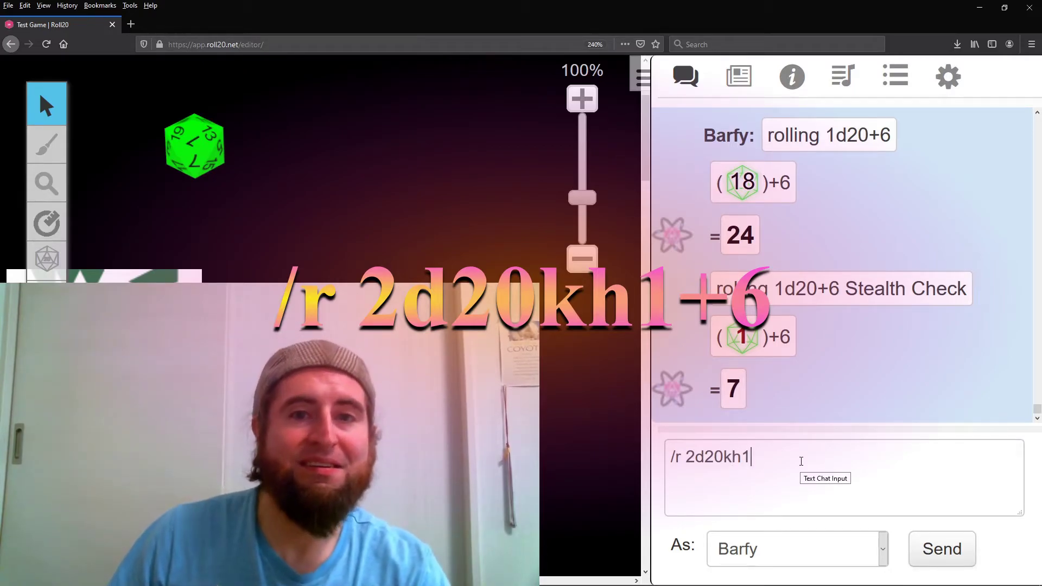
type("+6")
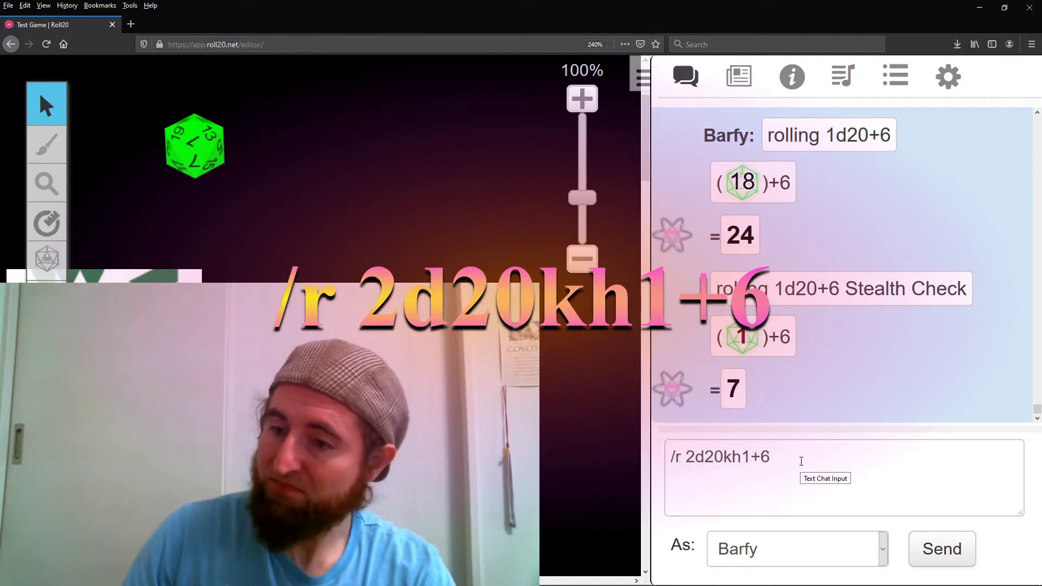
key("Return")
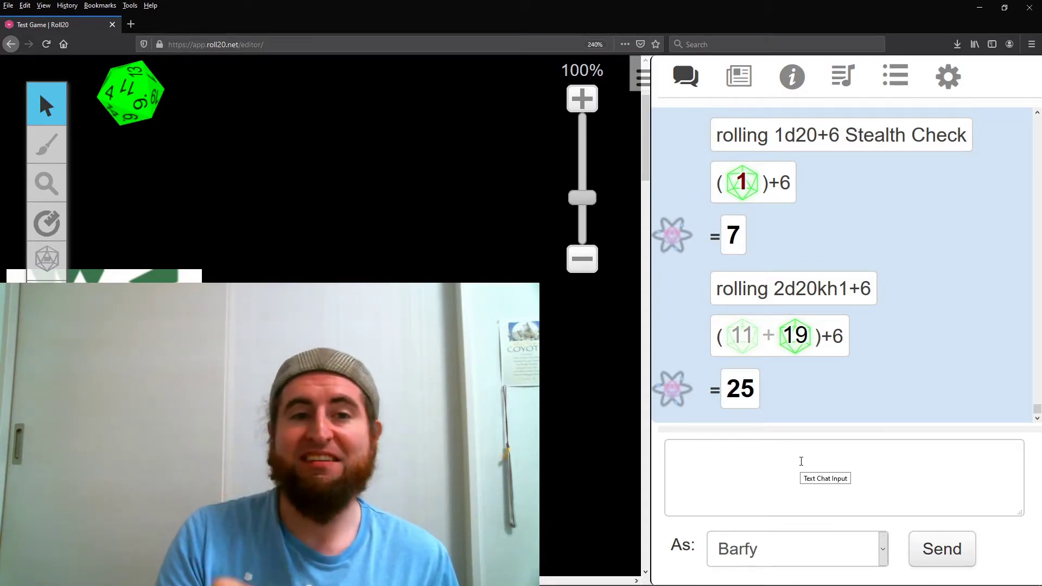
Roll one d4 plus two d6 with a +3 modifier by sending "/r 1d4+2d6+3" as Barfy.
type("/r")
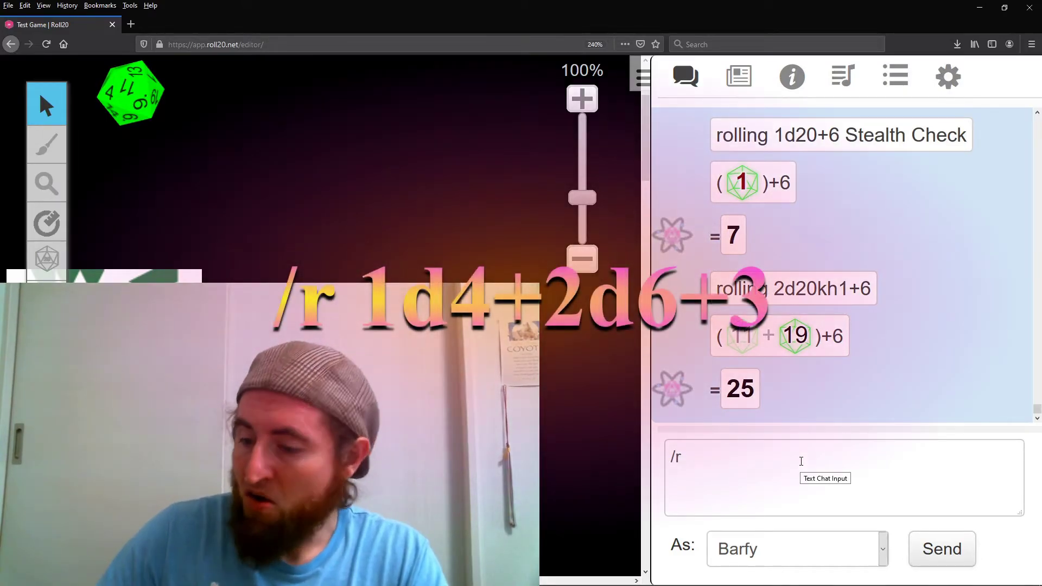
type(" 1d4+")
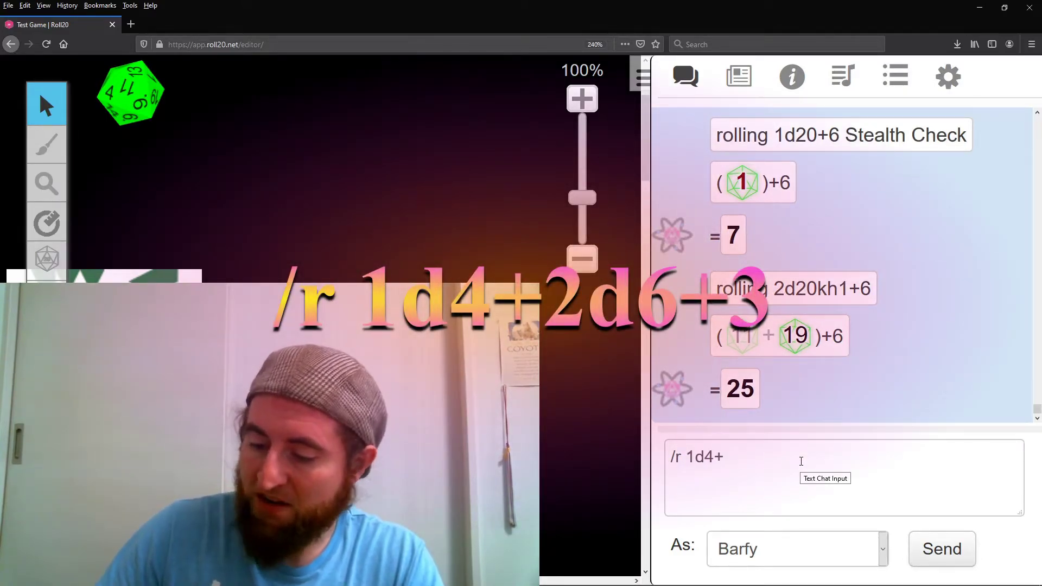
type("2d6+")
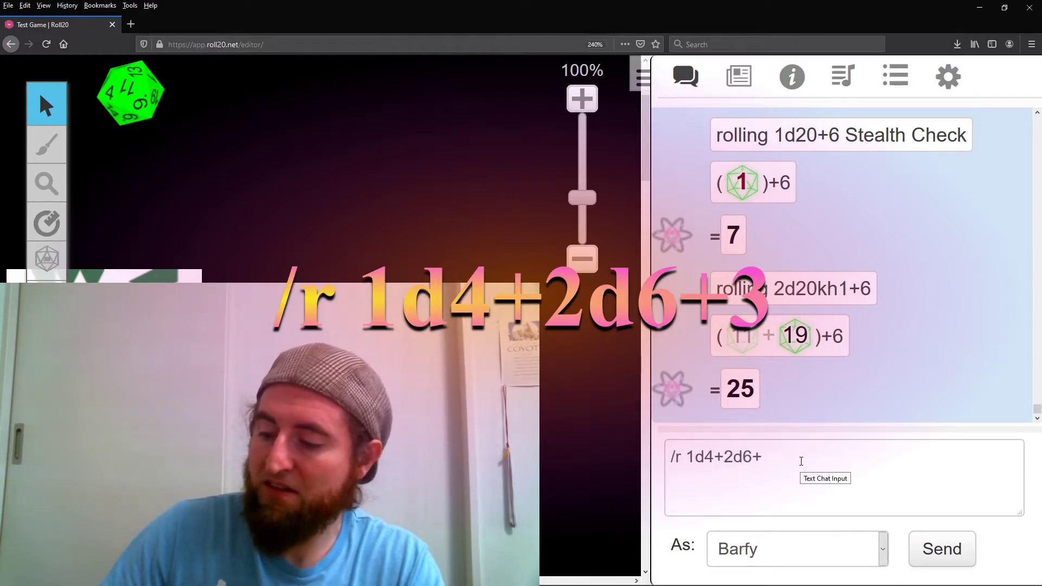
type("3")
key("Return")
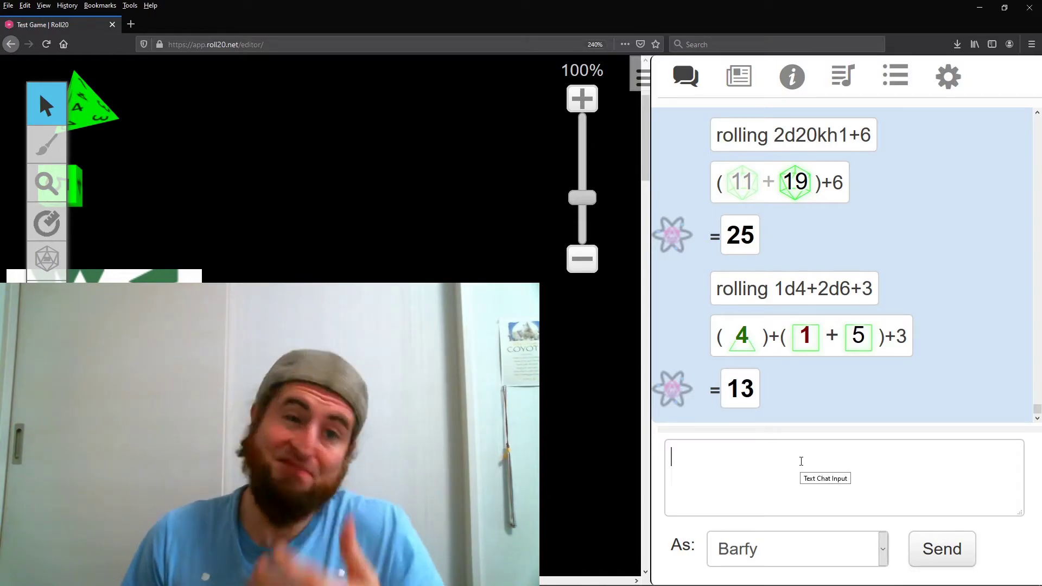
Roll the doubled damage dice with a +3 modifier by sending "/r 2d4+4d6+3" in the chat.
type("/r ")
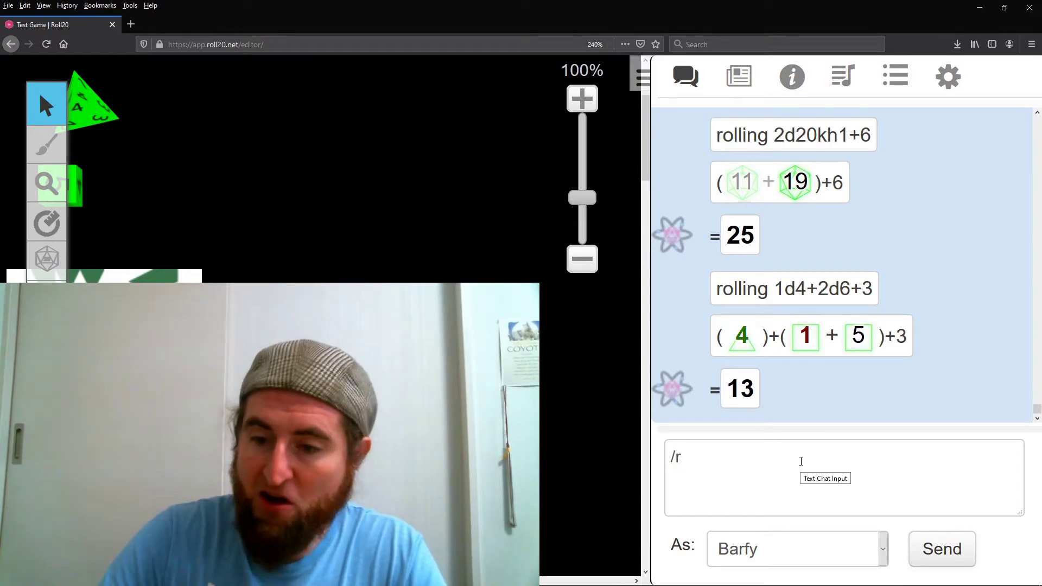
type("2")
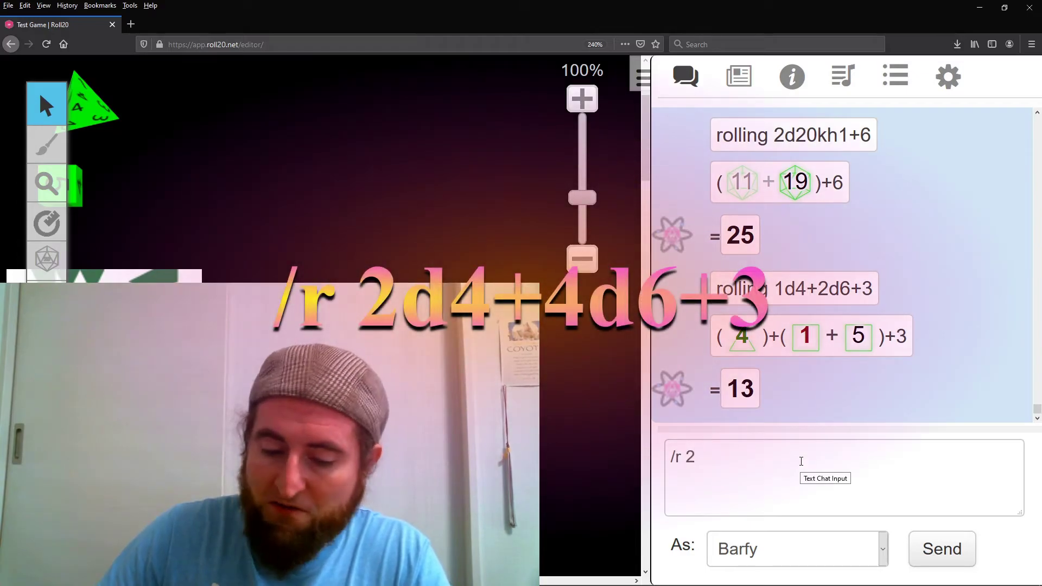
type("d4+")
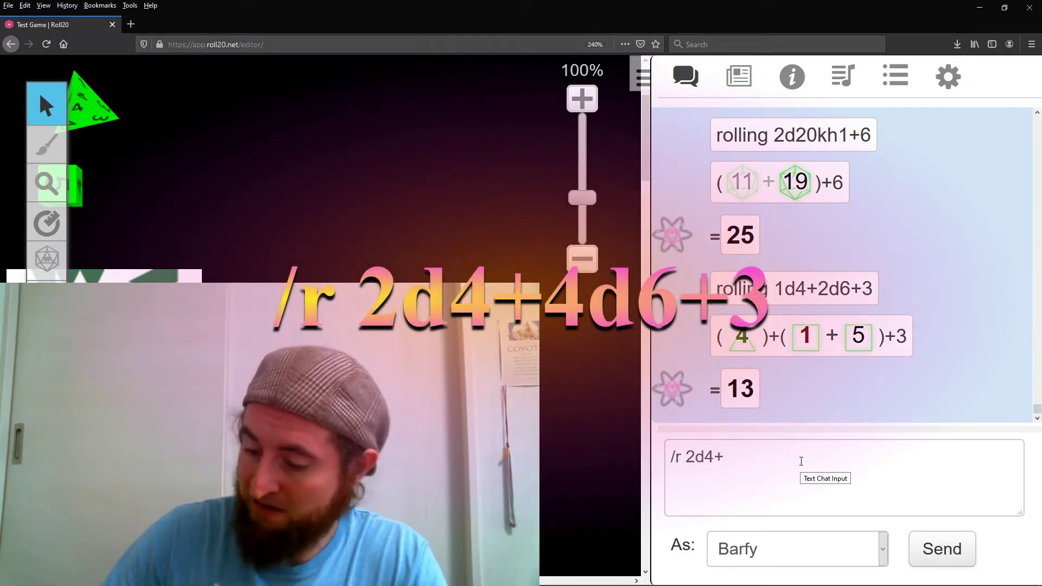
type("4d6+3")
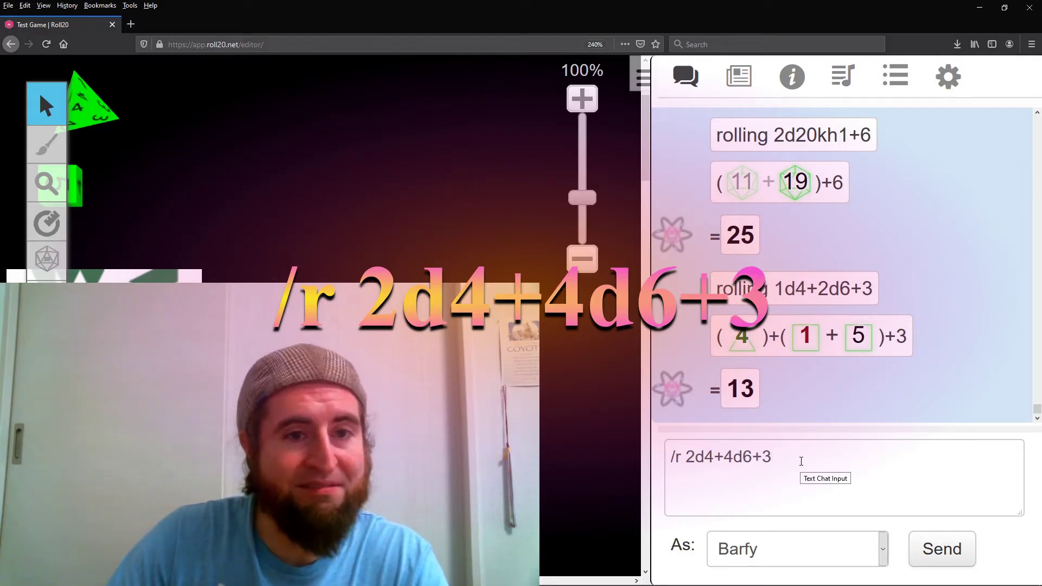
key("Return")
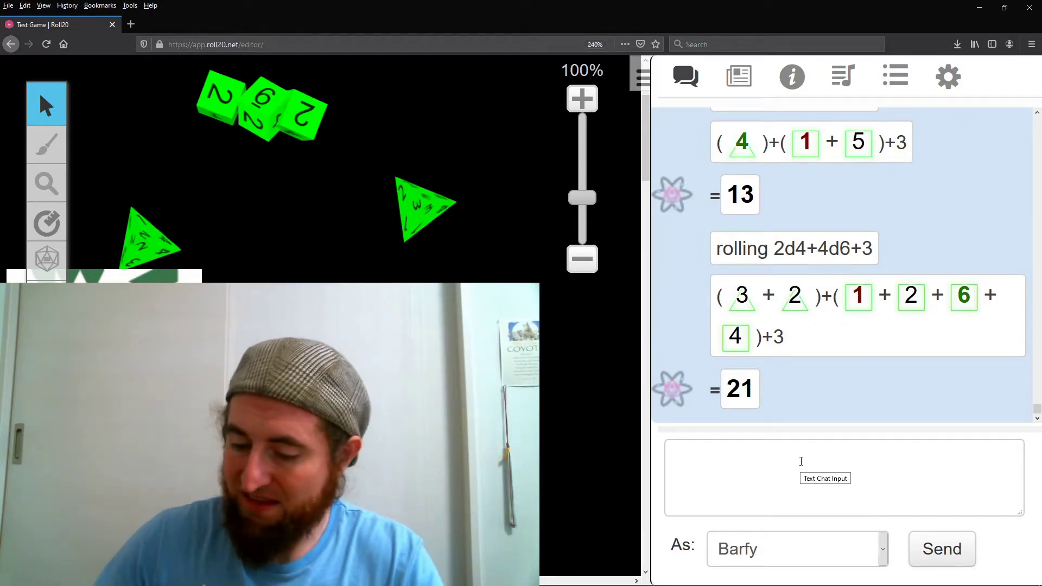
Roll damage with only the dice total doubled before the modifier by sending "/r (1d4+2d6)*2+3".
type("/r")
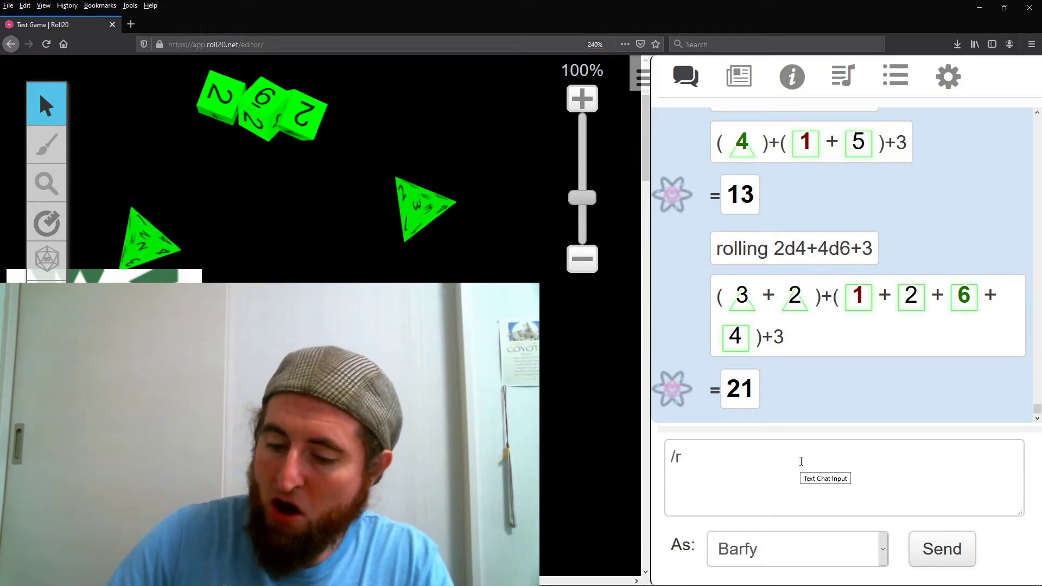
type(" (")
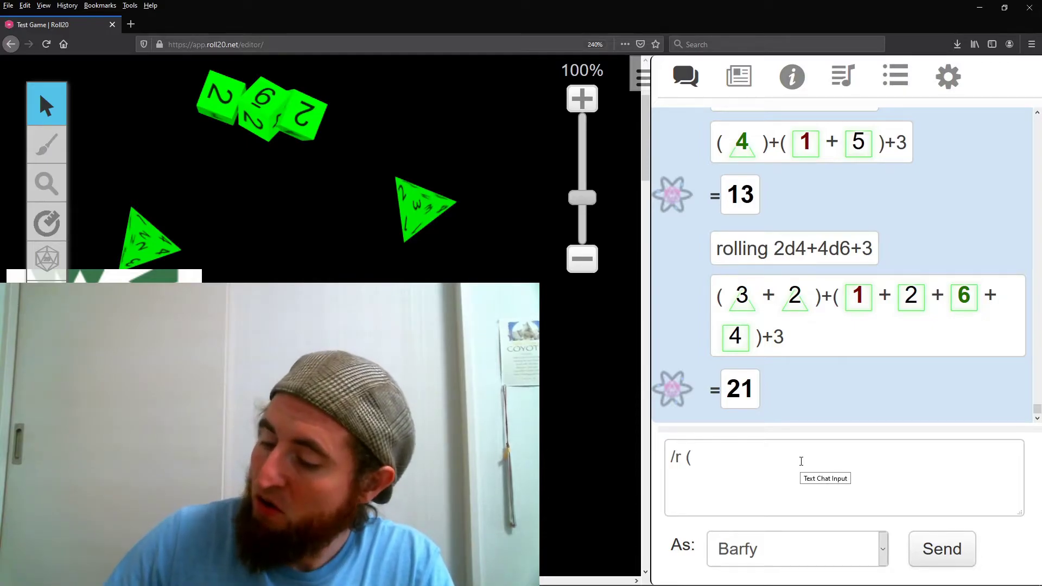
type("1d4+")
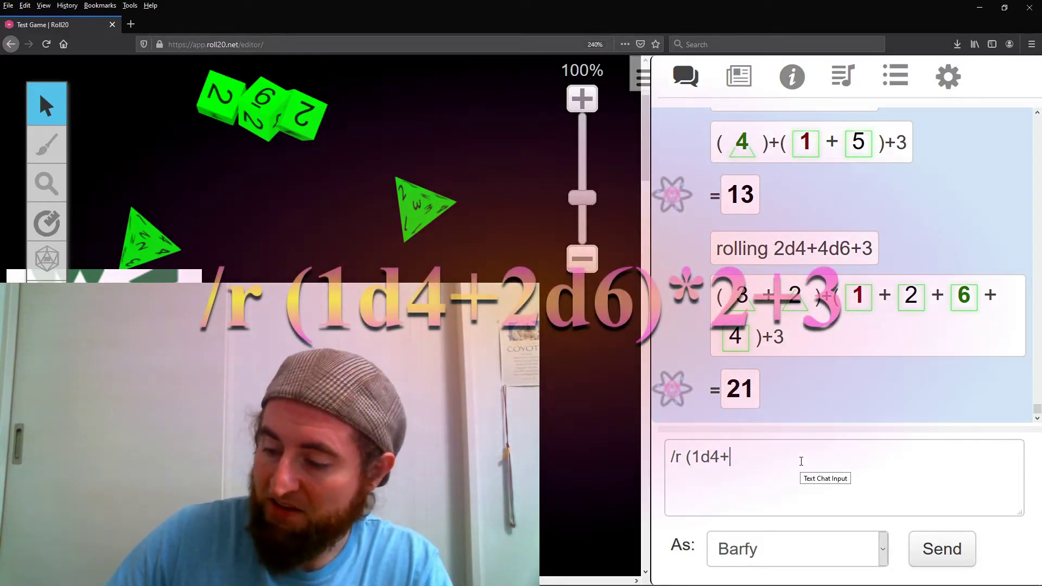
type("2d6")
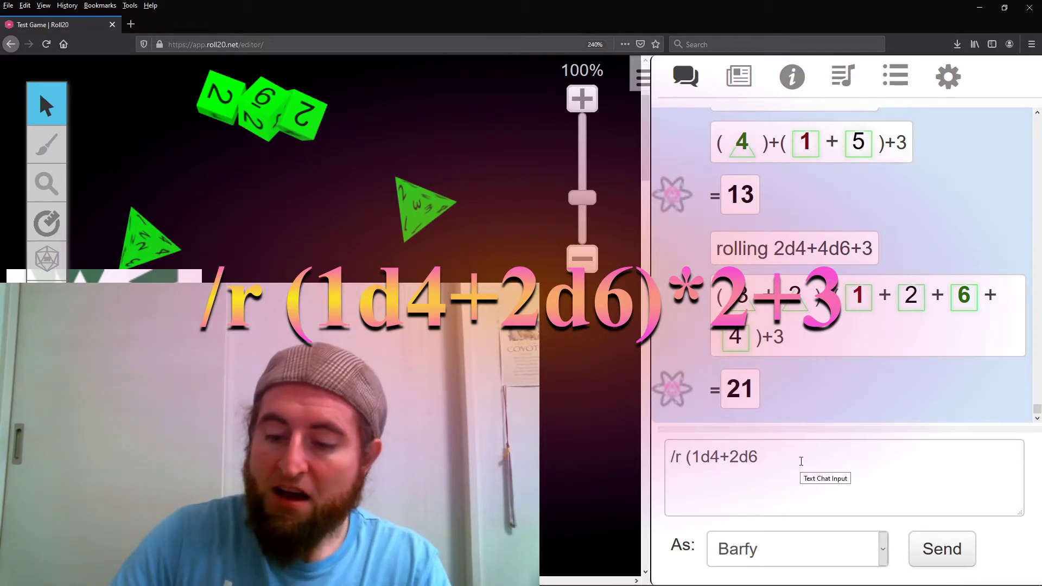
type(")*2+")
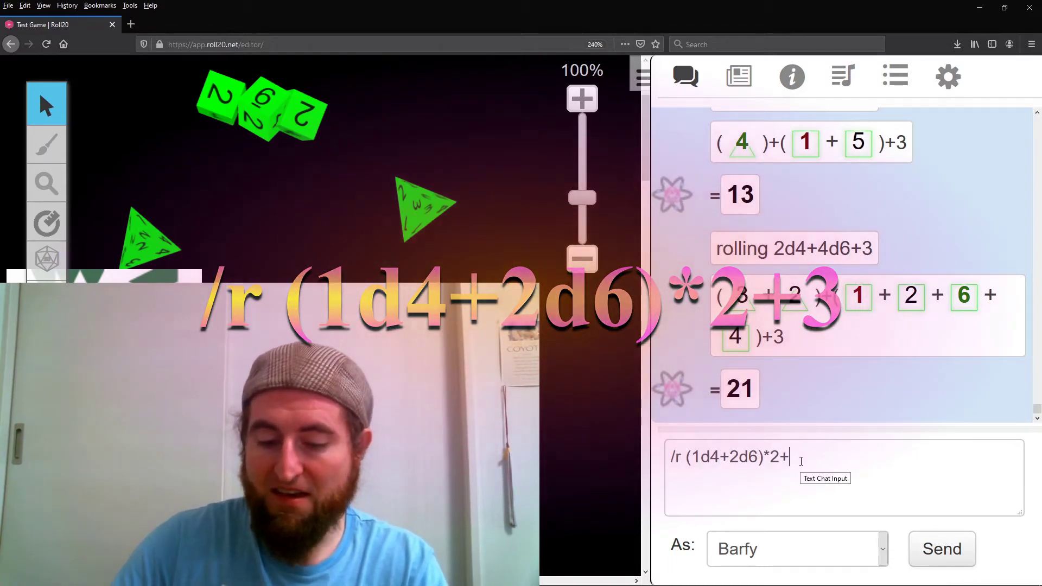
type("3")
key("Return")
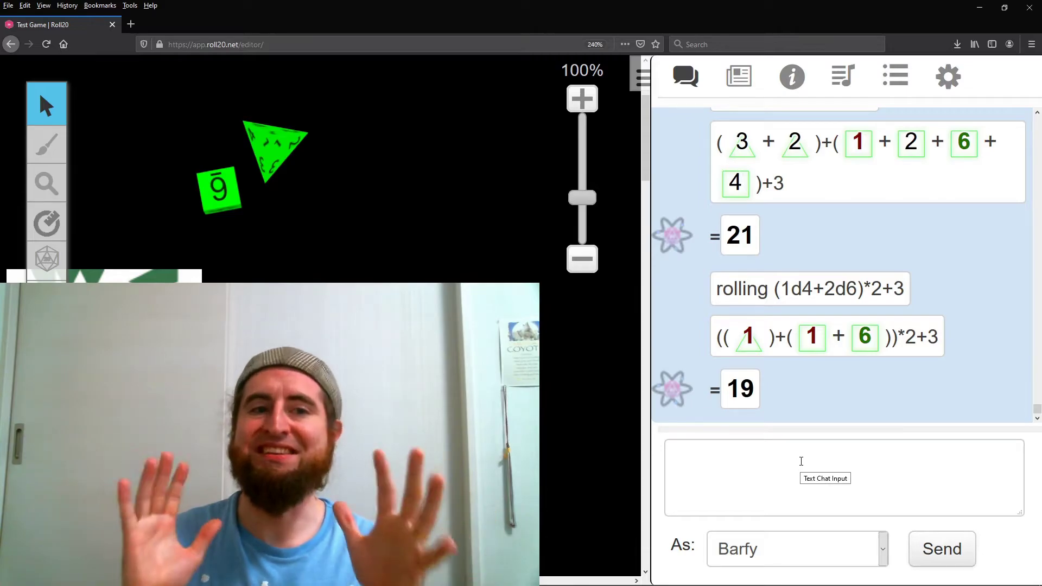
Roll damage with both the dice and the modifier doubled by sending "/r (1d4+2d6+3)*2".
type("/r (")
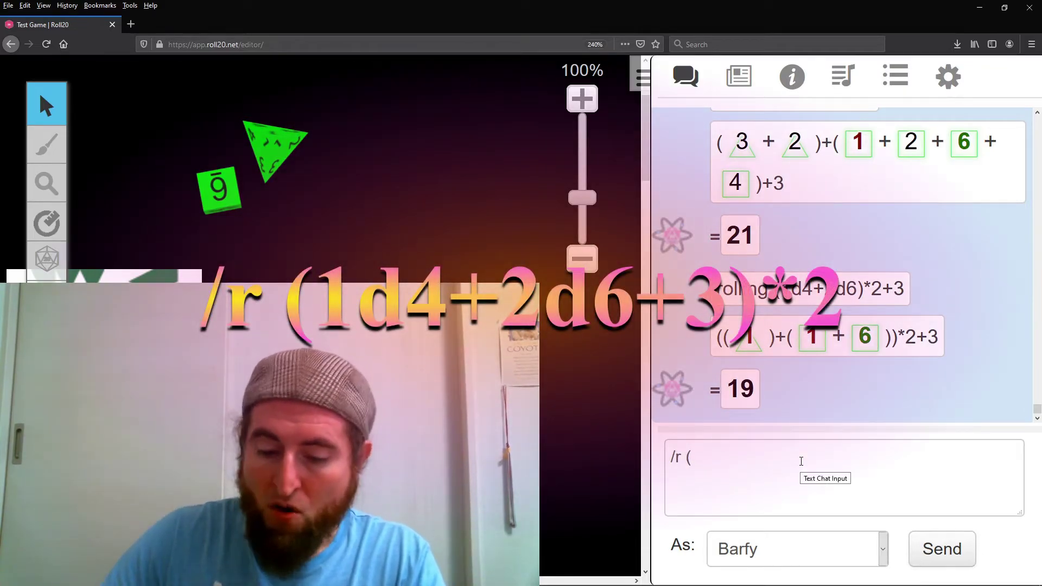
type("1d4+2d6+")
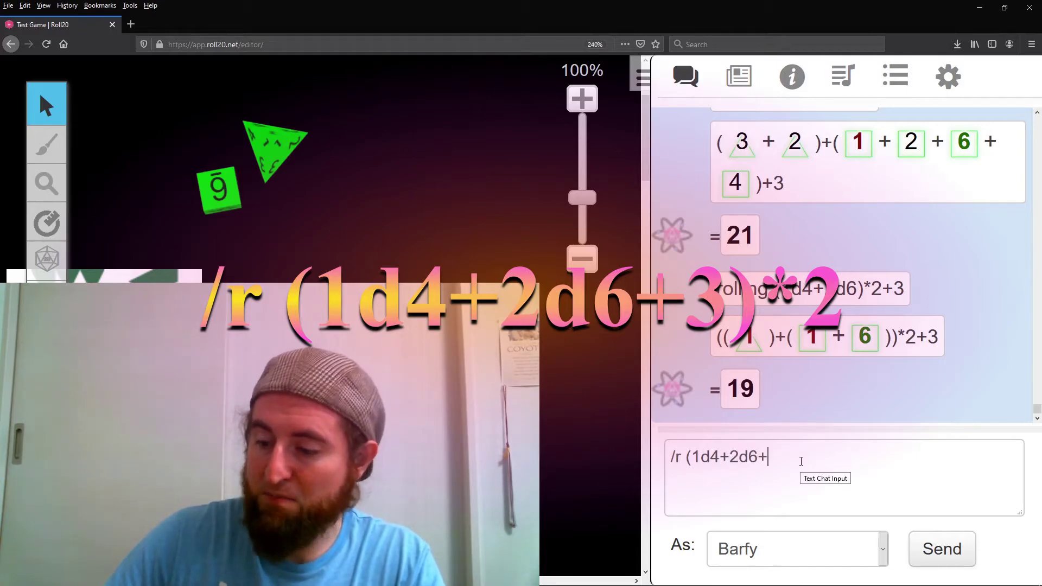
type("3)*2")
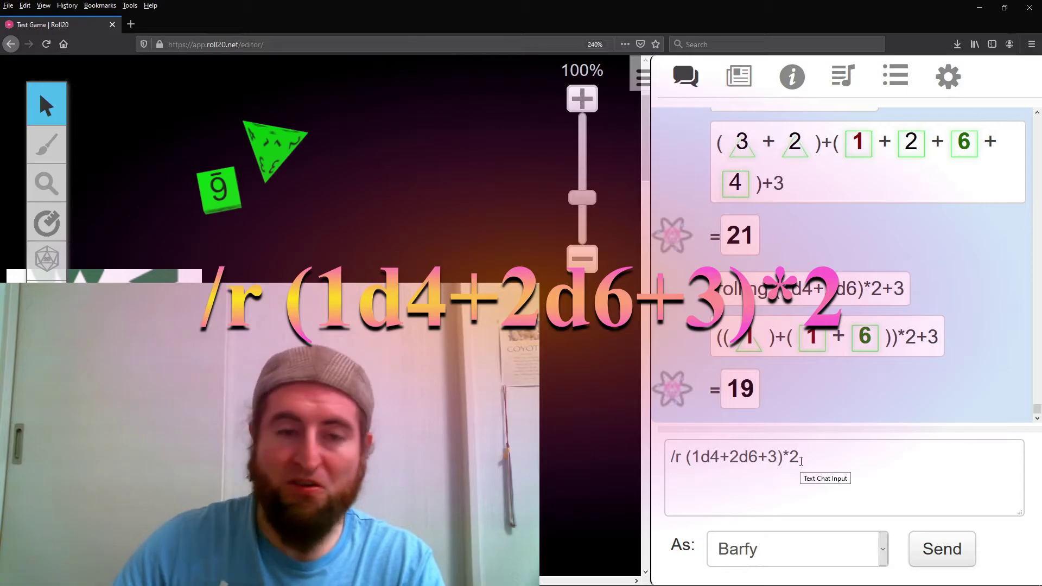
key("Return")
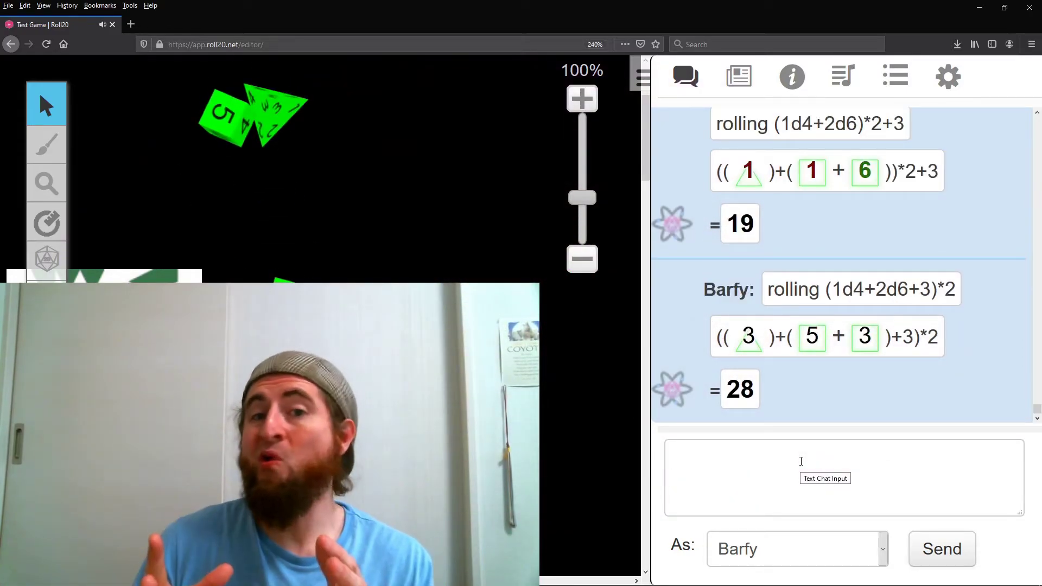
Recall the previous roll command, change its multiplier to 3, and send "/r (1d4+2d6+3)*3".
key("Up")
key("BackSpace")
type("3")
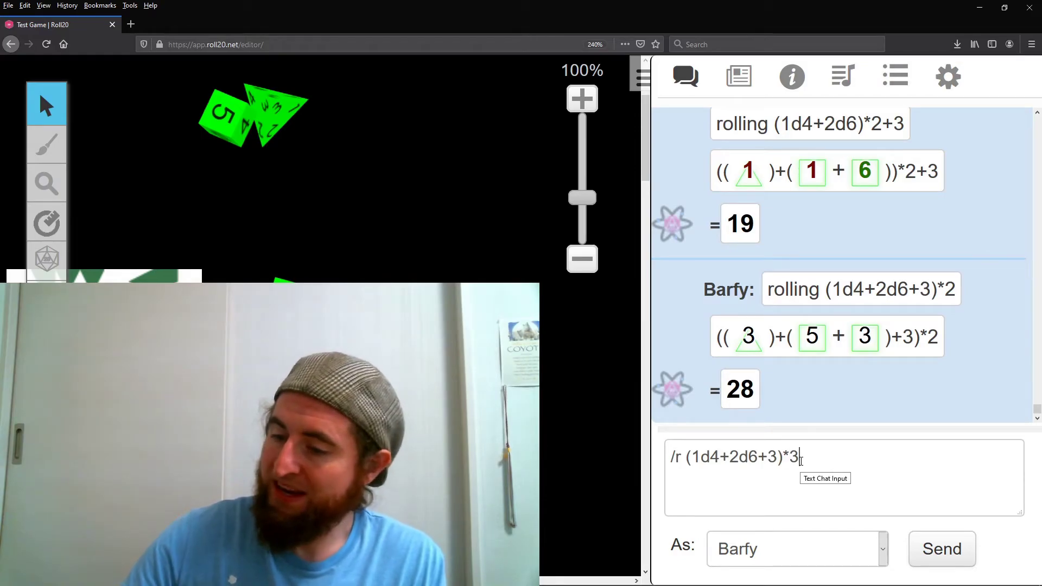
key("Return")
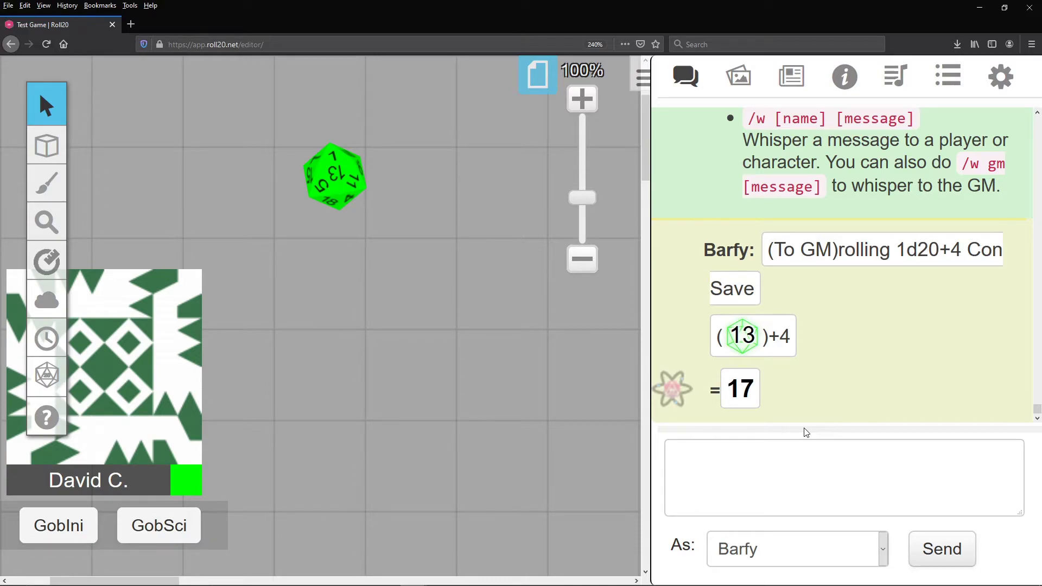
Make a labelled roll visible only to the GM by sending "/gmroll 1d20+4 Con Save" as Barfy.
type("/gmroll 1d20+")
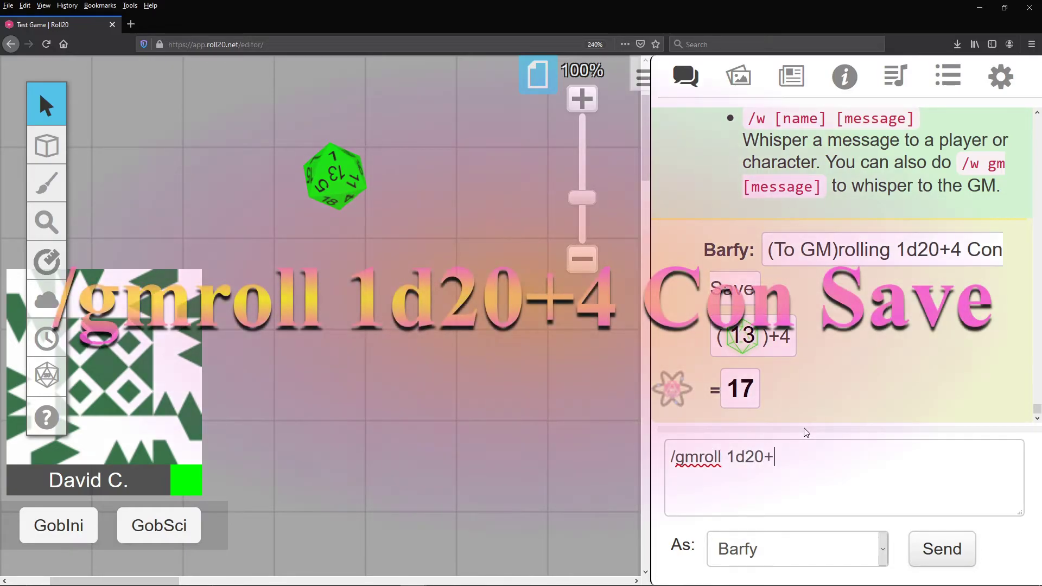
type("4")
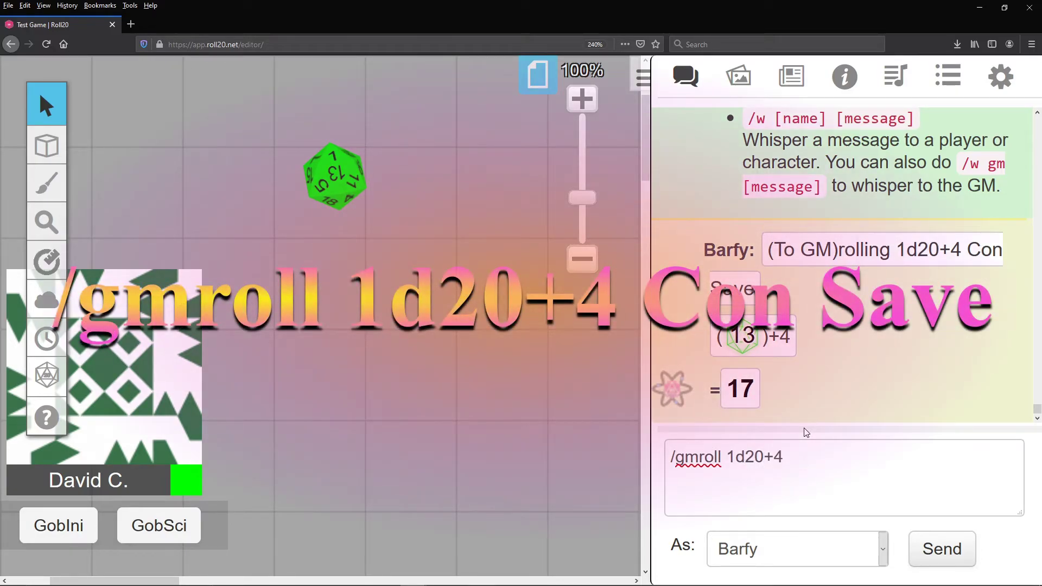
type(" Con Save")
key("Return")
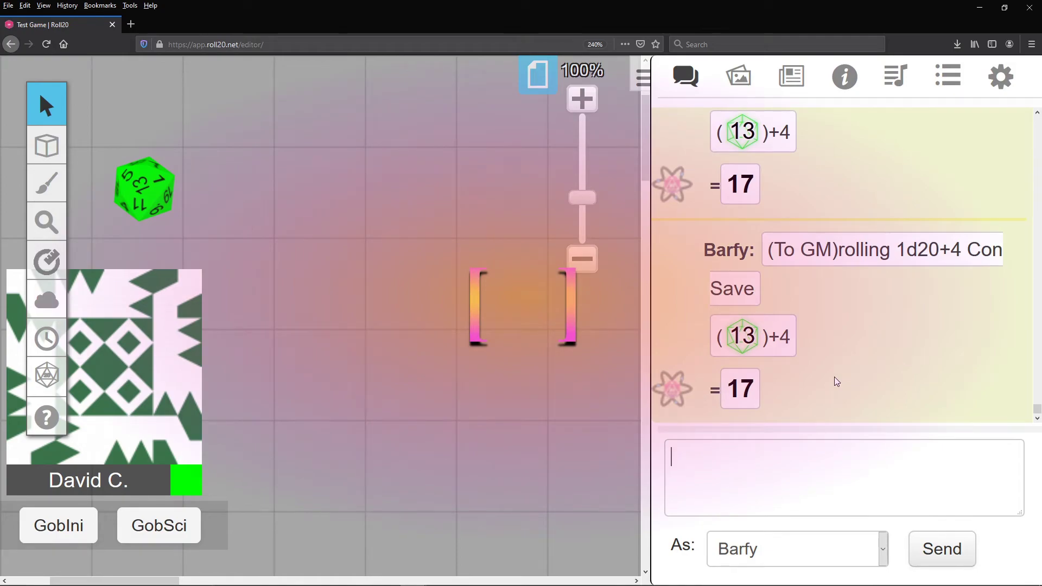
Roll two separately labelled damage types by sending "/r 3d8[Fire Damage]+3d8[Ice Damage]" in the chat.
type("/")
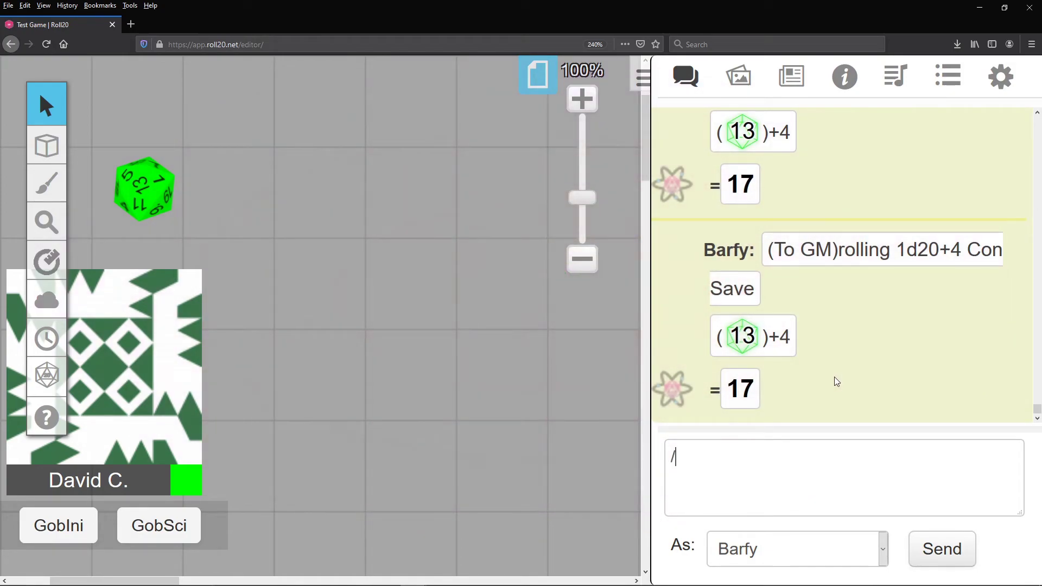
type("r 3d8[")
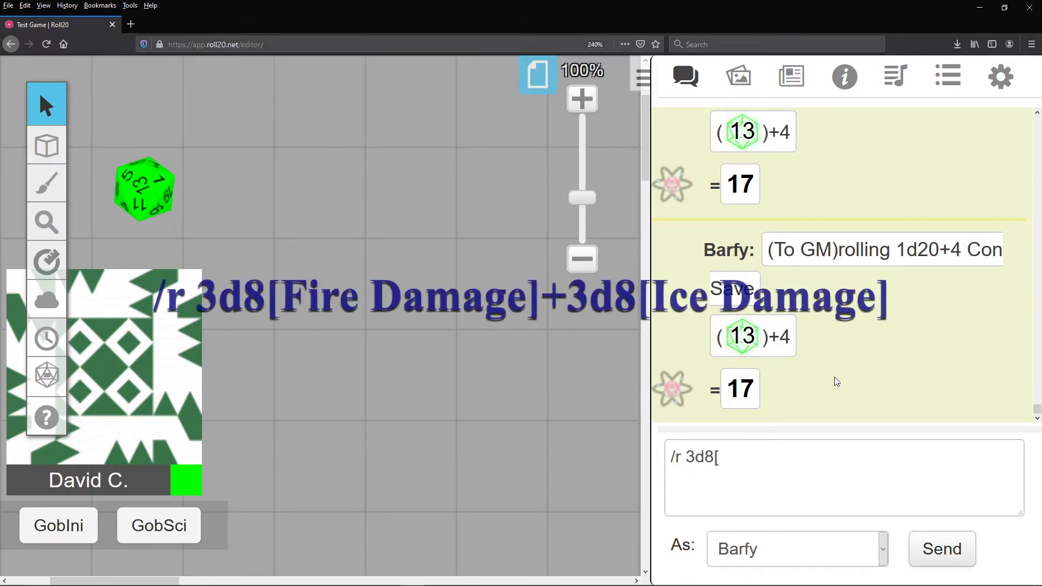
type("Fire Damage")
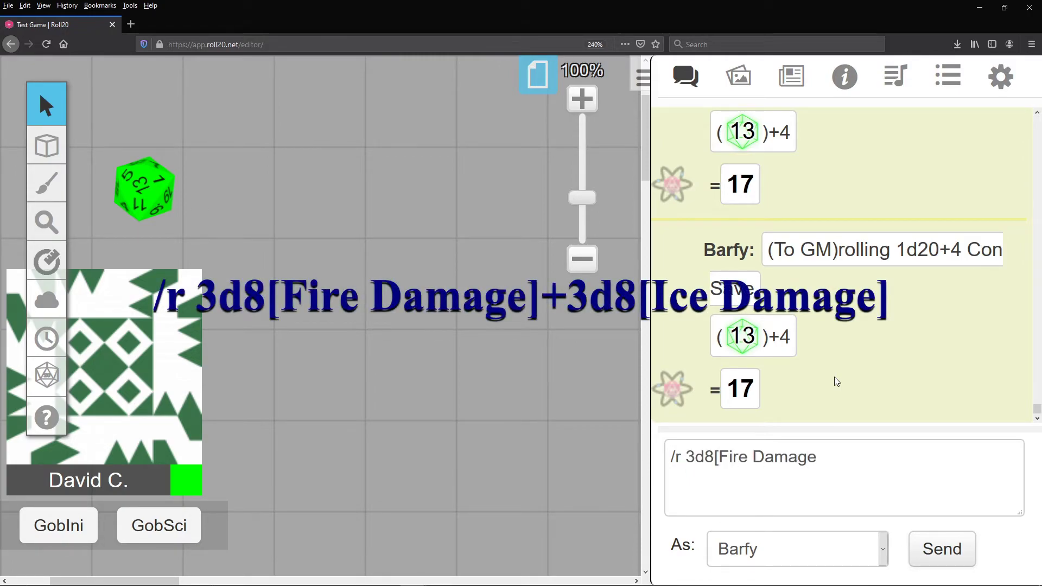
type("]+3d8{")
key("BackSpace")
type("[Ice Damaa")
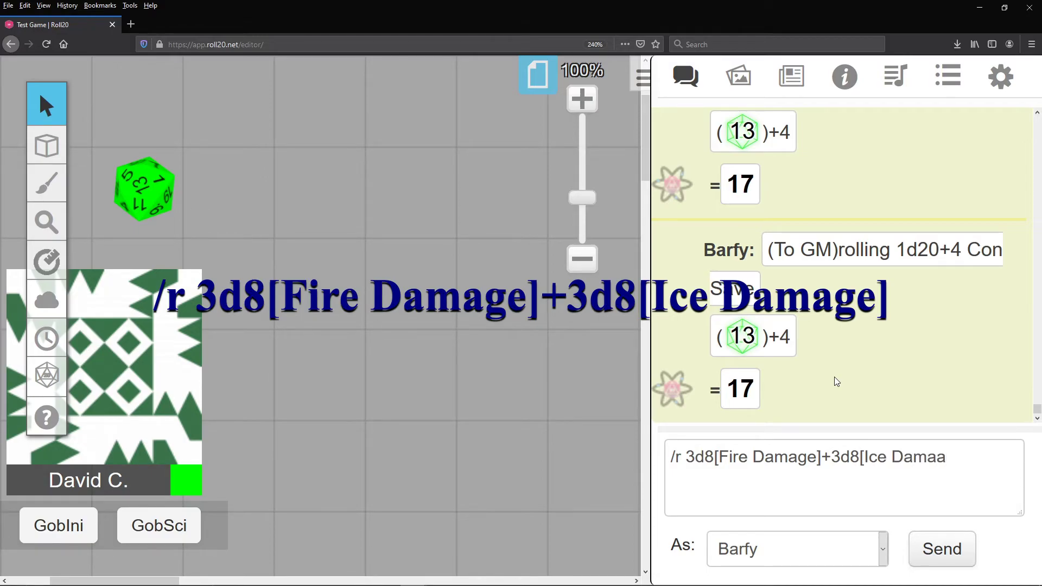
key("BackSpace")
type("ge]")
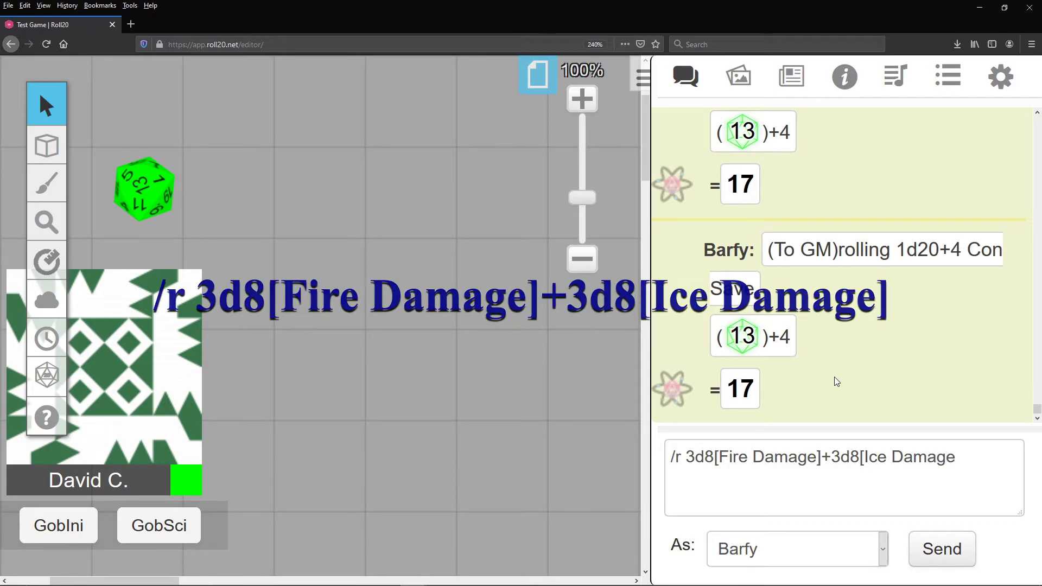
key("Return")
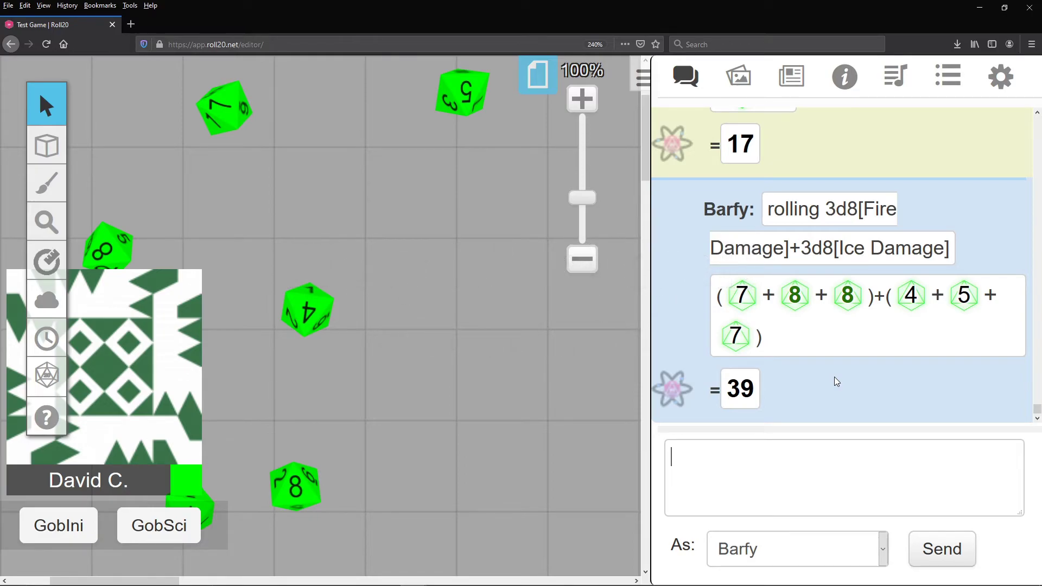
Send the inline-roll description "/desc As the trap explodes outwards, you are covered in [[3d12]] sardines flying through the air!".
type("/")
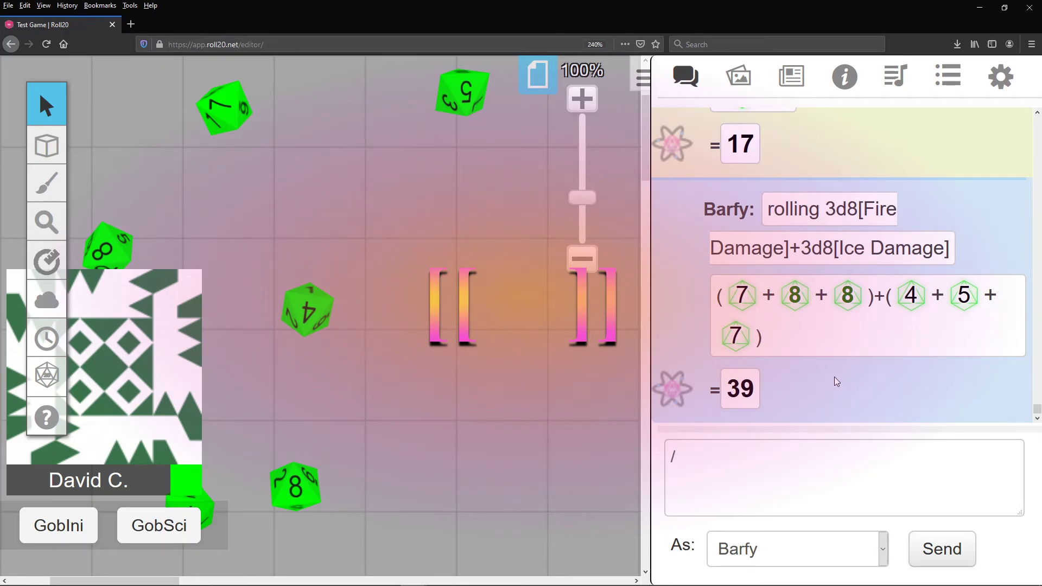
type("desc As the trap explodes outwards, you are covered in [[3d12]] sardines flying through the air!")
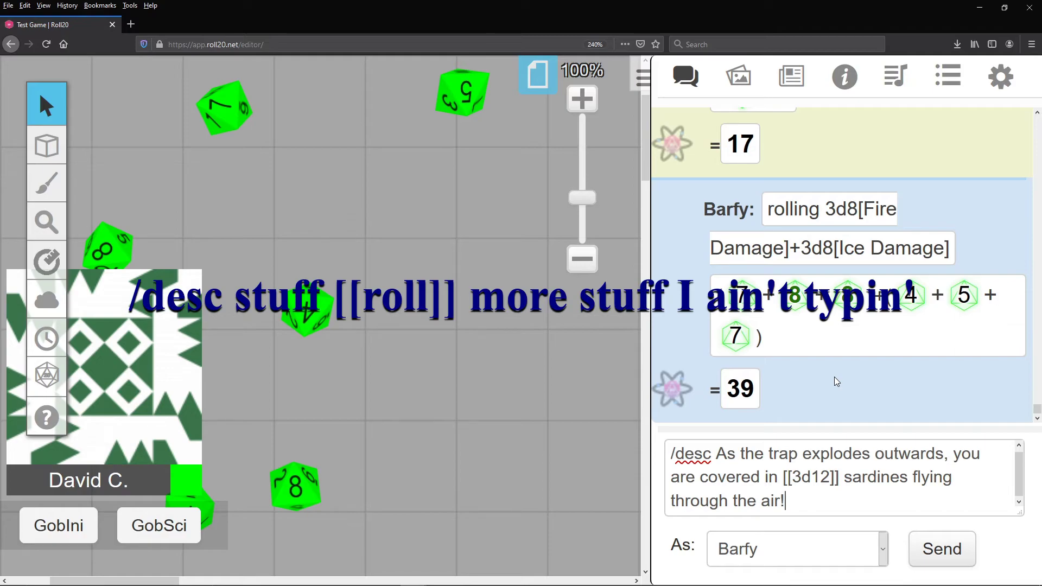
key("Return")
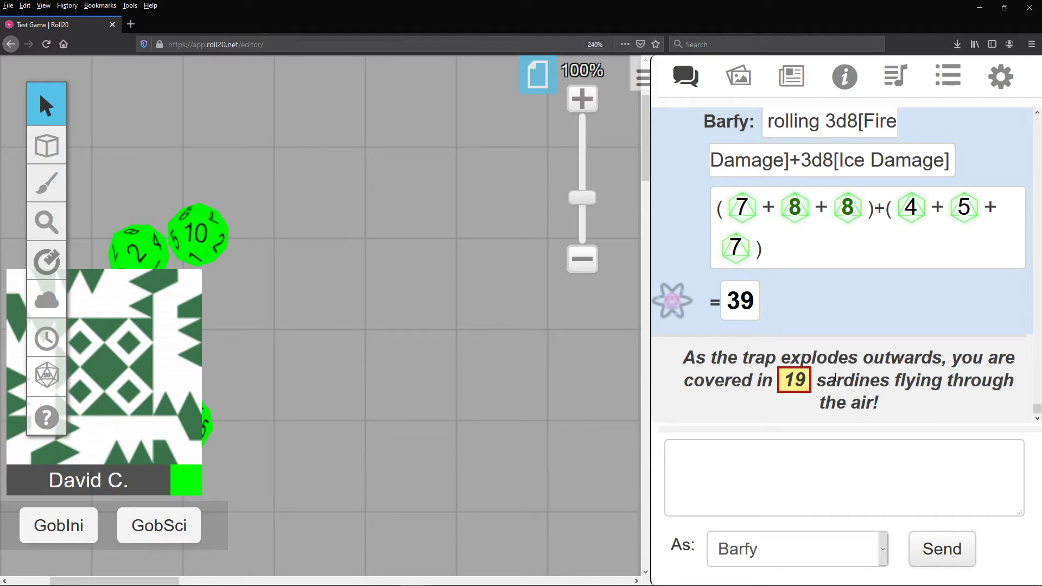
Roll a d20 against a target number of 10 by sending "/r 1d20>10" in the chat as Barfy.
type("/r")
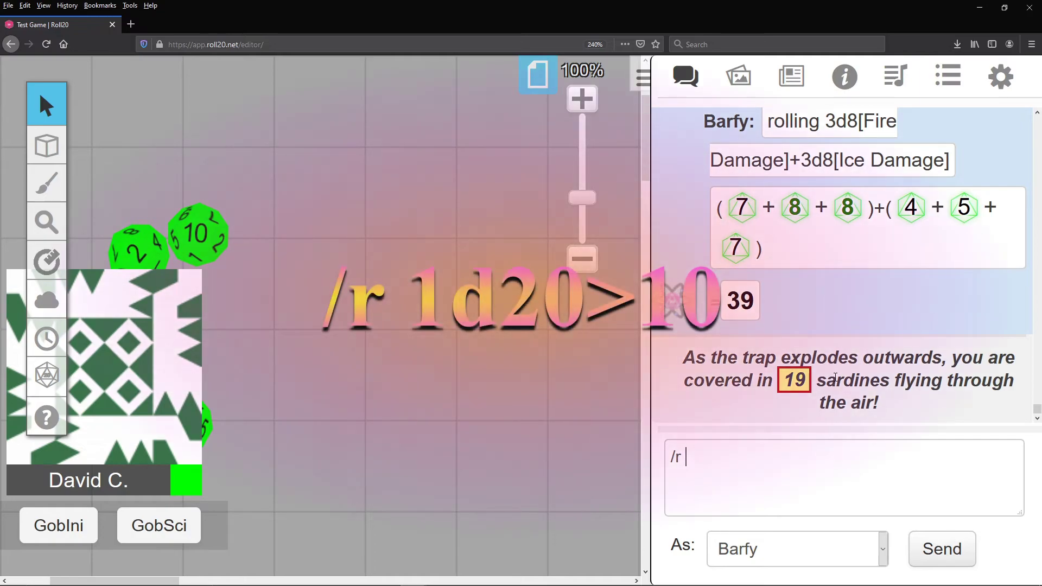
type(" 1d20")
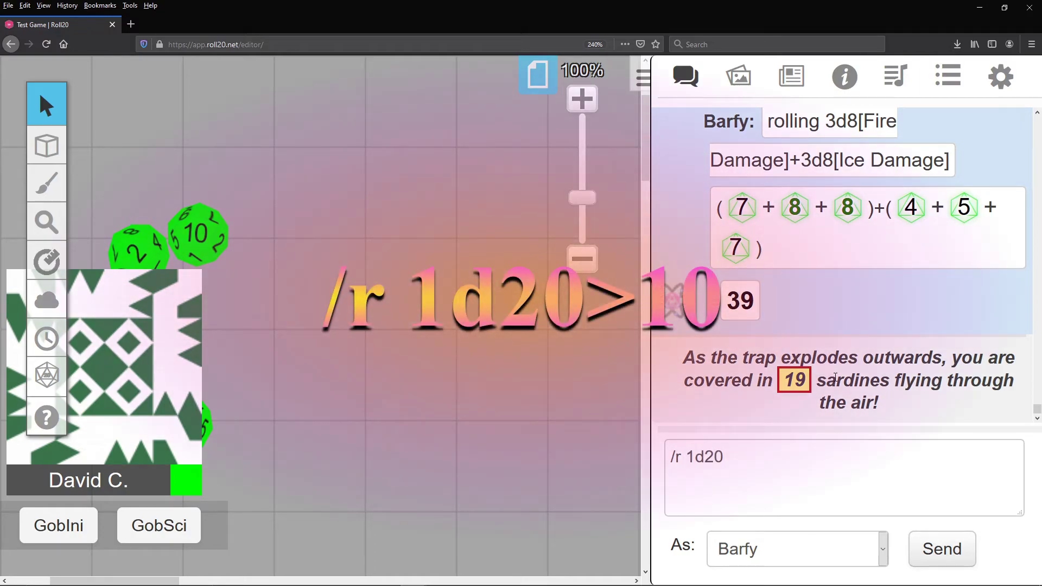
type(">10")
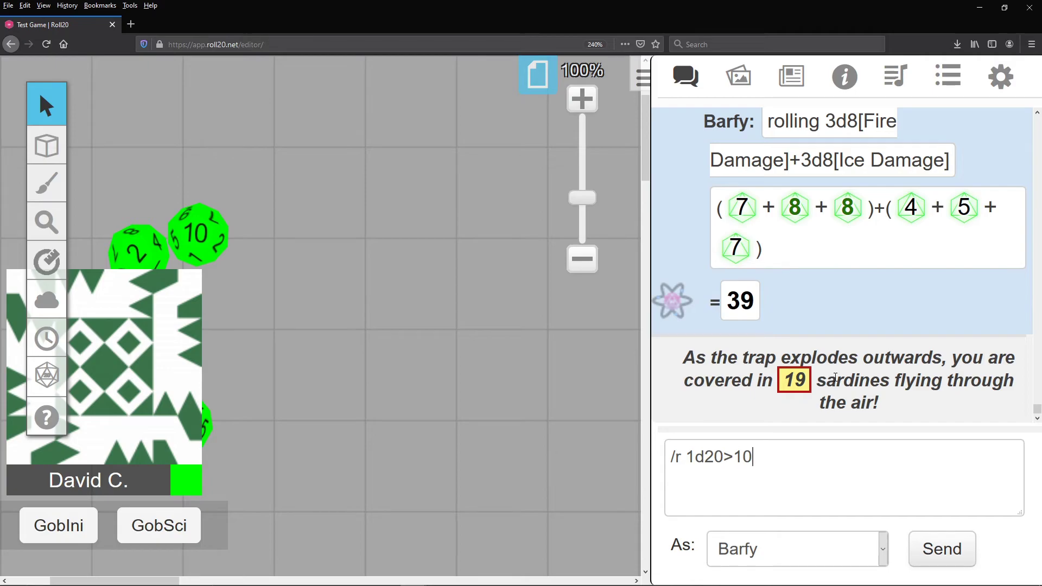
key("Return")
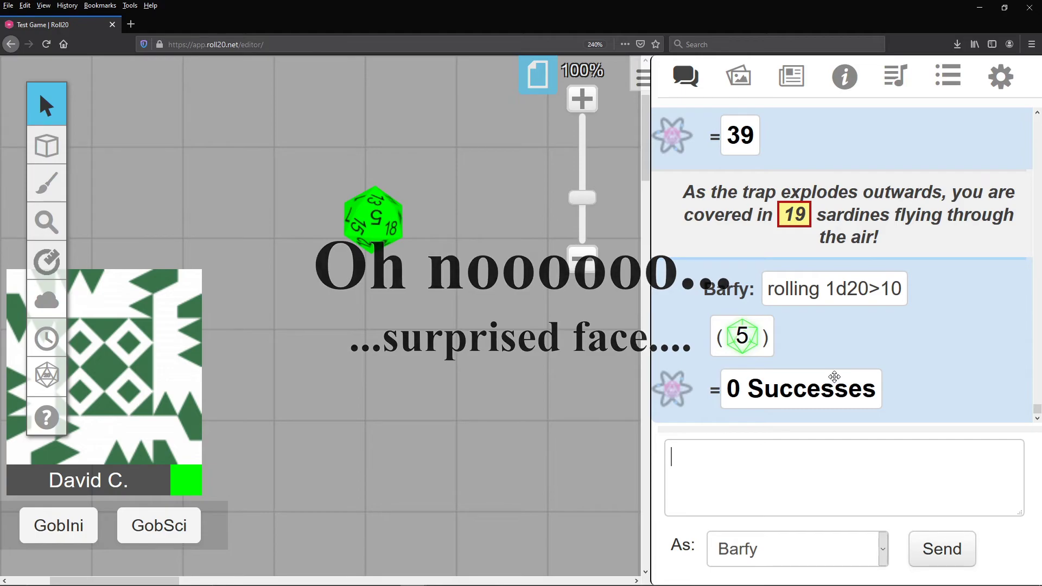
Roll four six-sided dice and drop the lowest one by sending "/r 4d6d1" in the chat.
type("/r")
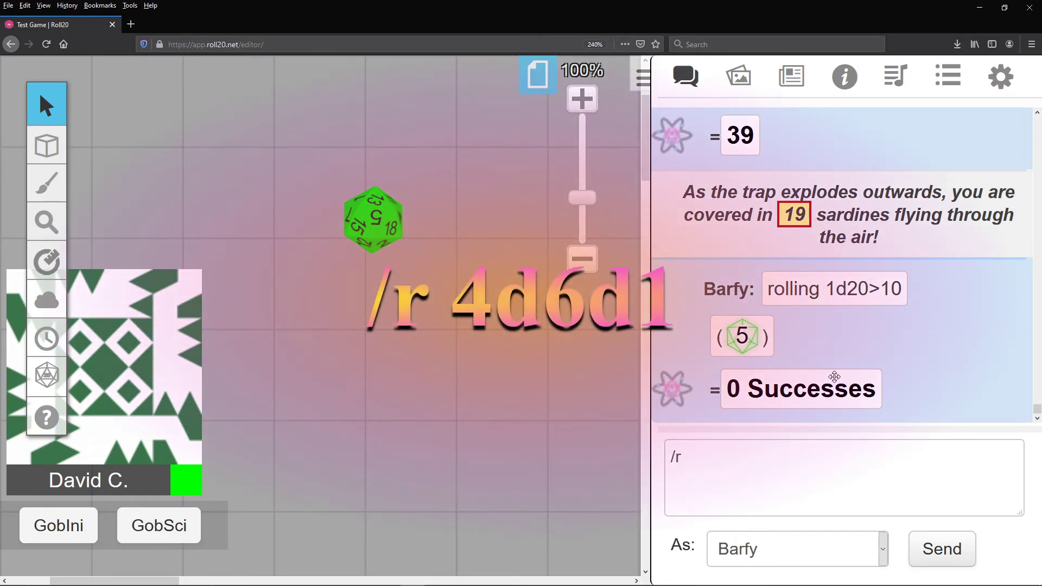
type(" 4d6d1")
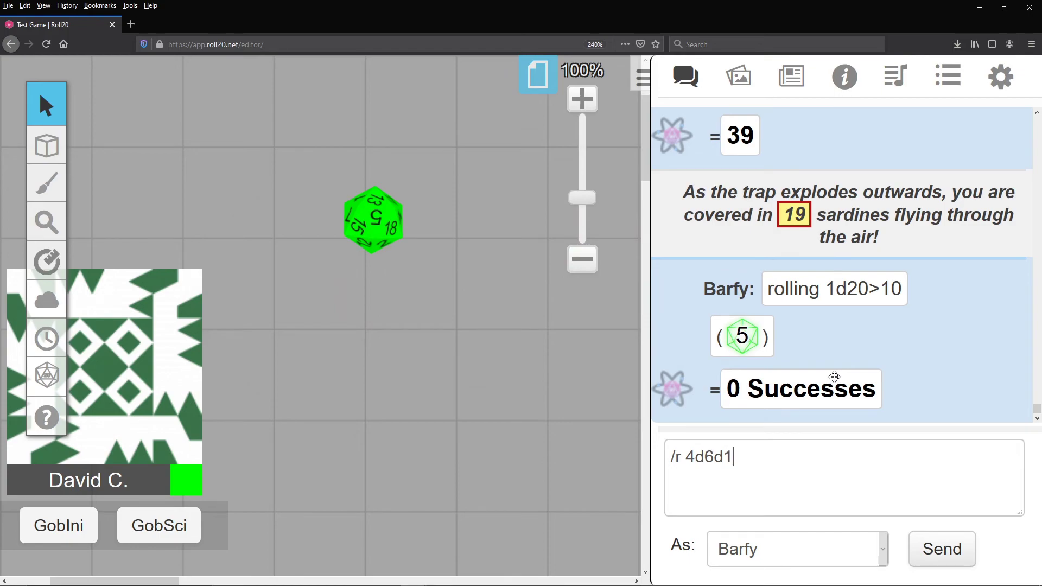
key("Return")
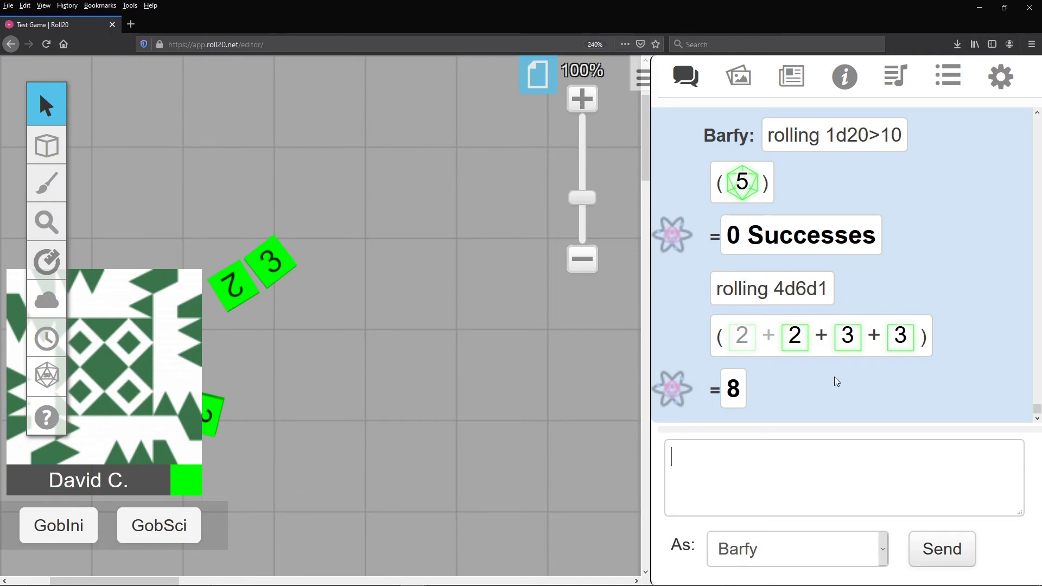
Recall the previous roll command, add a reroll of ones before the drop option, and send "/r 4d6r1d1".
key("Up")
key("Left")
key("Left")
type("r1")
key("End")
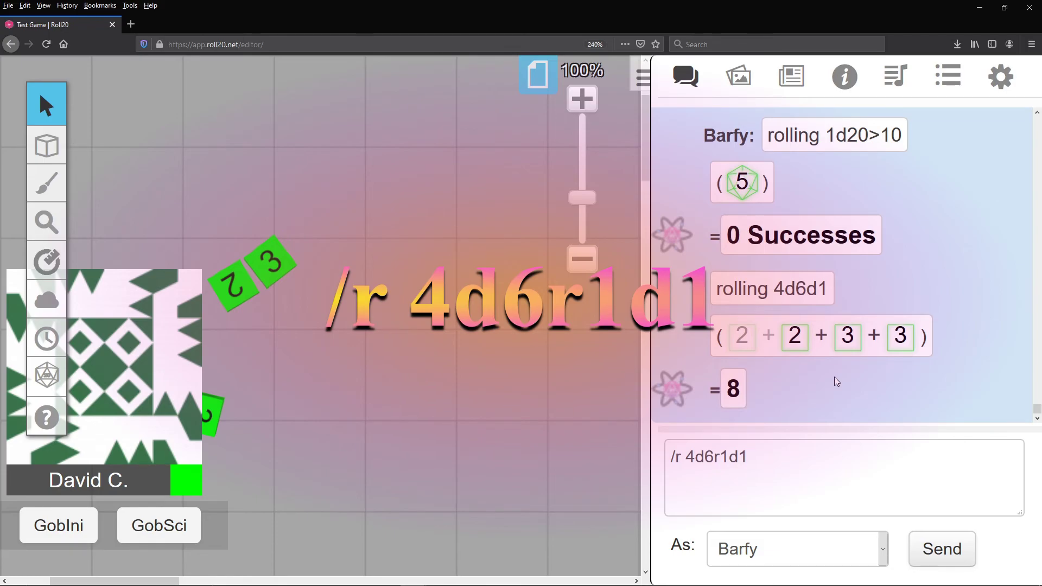
key("Return")
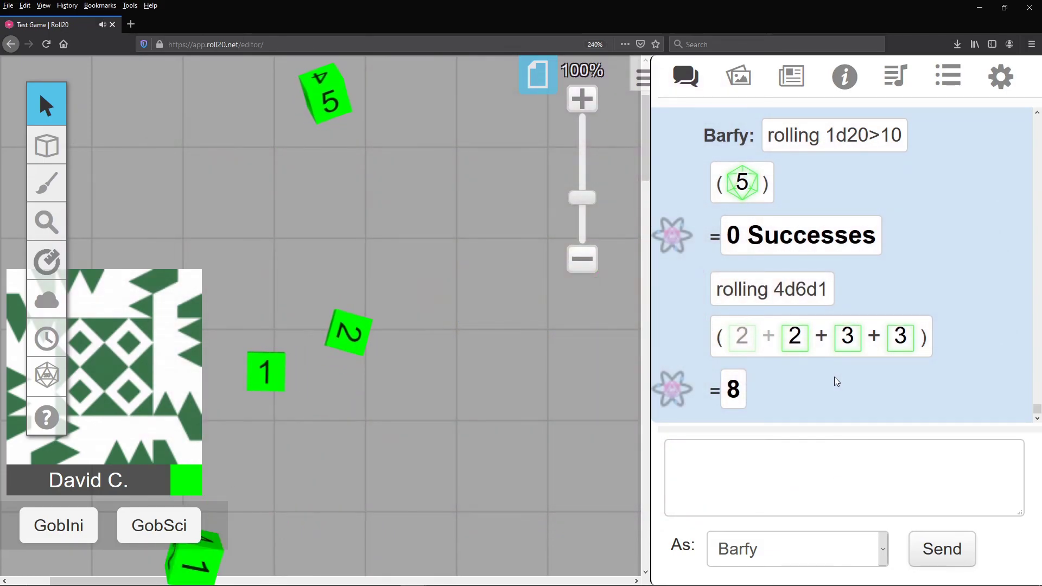